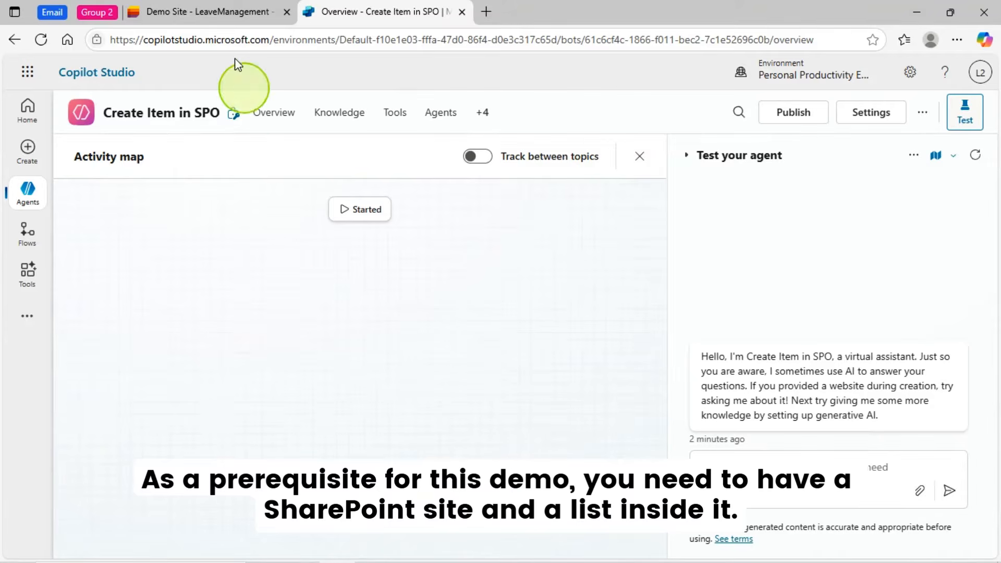
# Step: Switch to the LeaveManagement list in Microsoft Lists and examine its columns, including the leave status
pyautogui.click(223, 14)
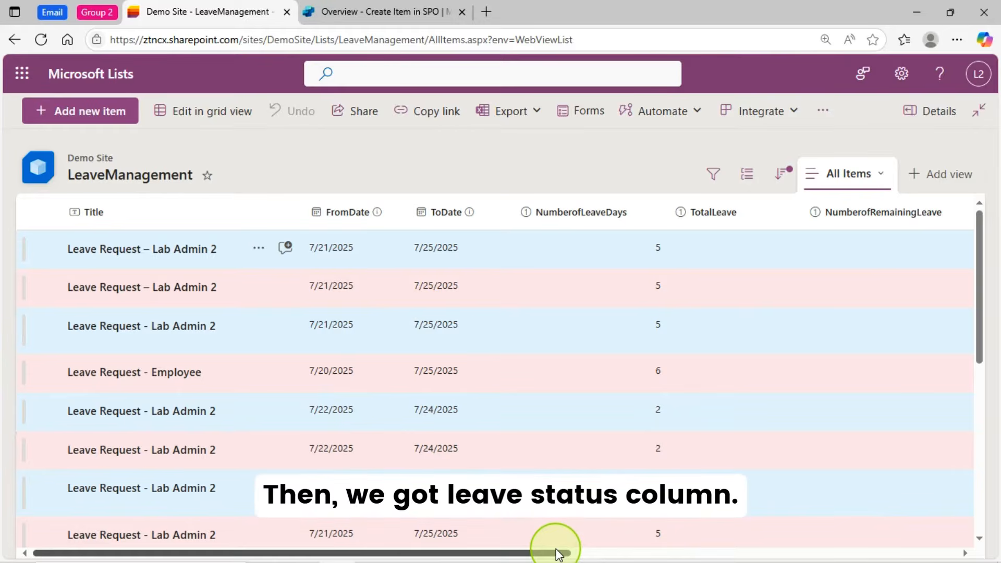
pyautogui.moveTo(556, 552); pyautogui.dragTo(783, 546)
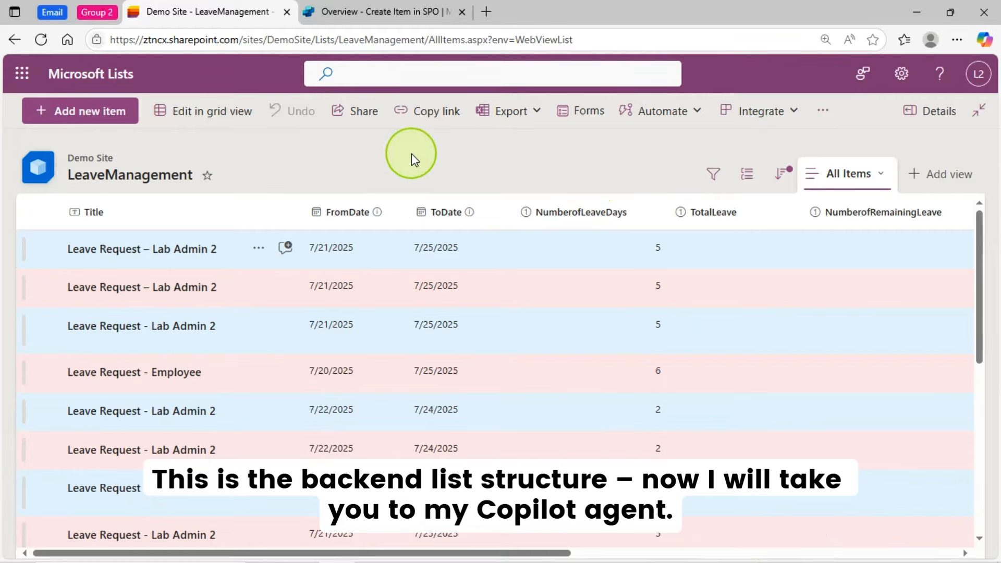
# Step: Switch back to the Create Item in SPO agent in Copilot Studio and send it the test message "Hi"
pyautogui.click(398, 12)
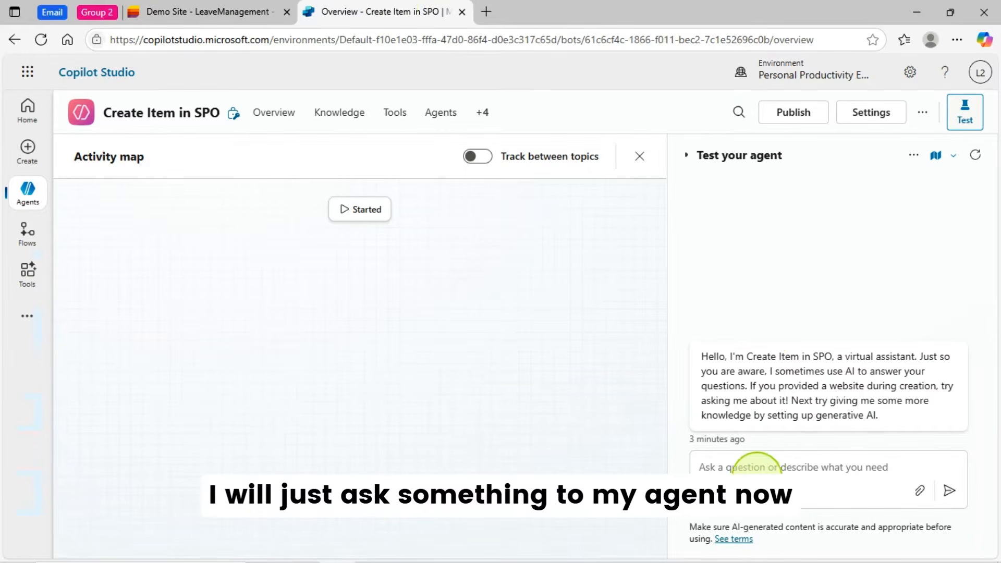
pyautogui.click(747, 467)
pyautogui.write('Hi')
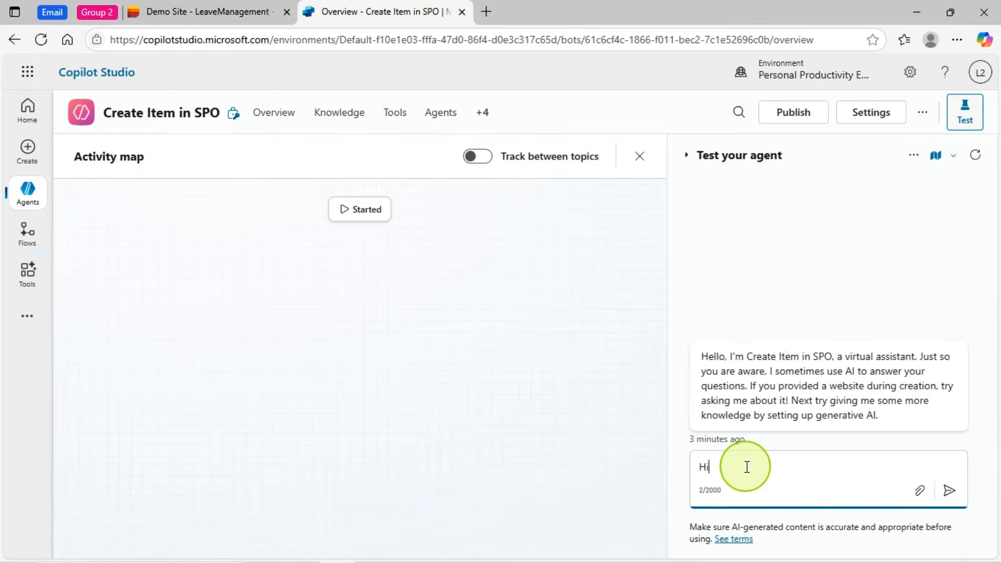
pyautogui.press('Return')
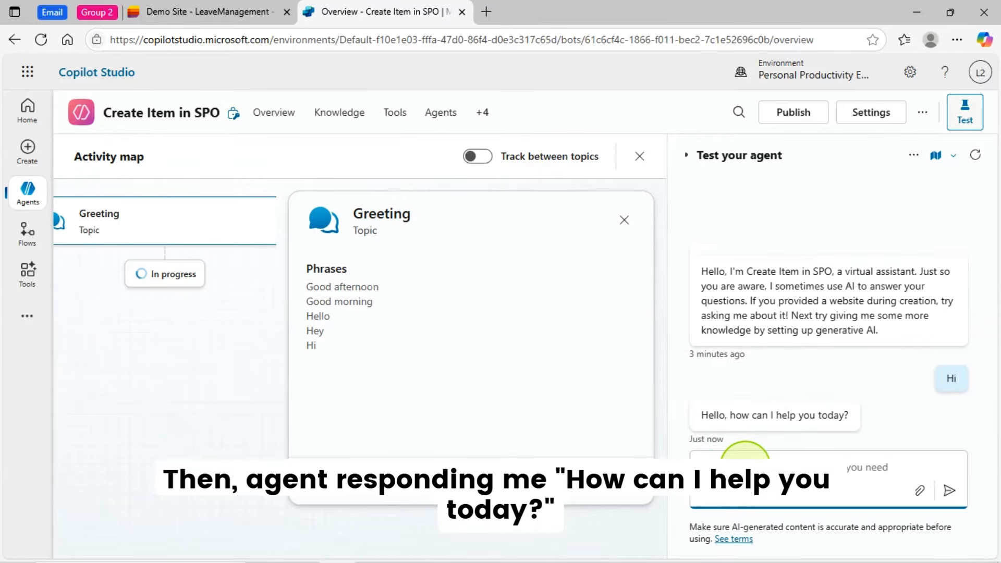
# Step: Tell the test agent "I want to apply leave." and reply with "I want to apply leave from 23rd July to 25th July for my personal reason."
pyautogui.write('I want to apply leave.')
pyautogui.click(947, 496)
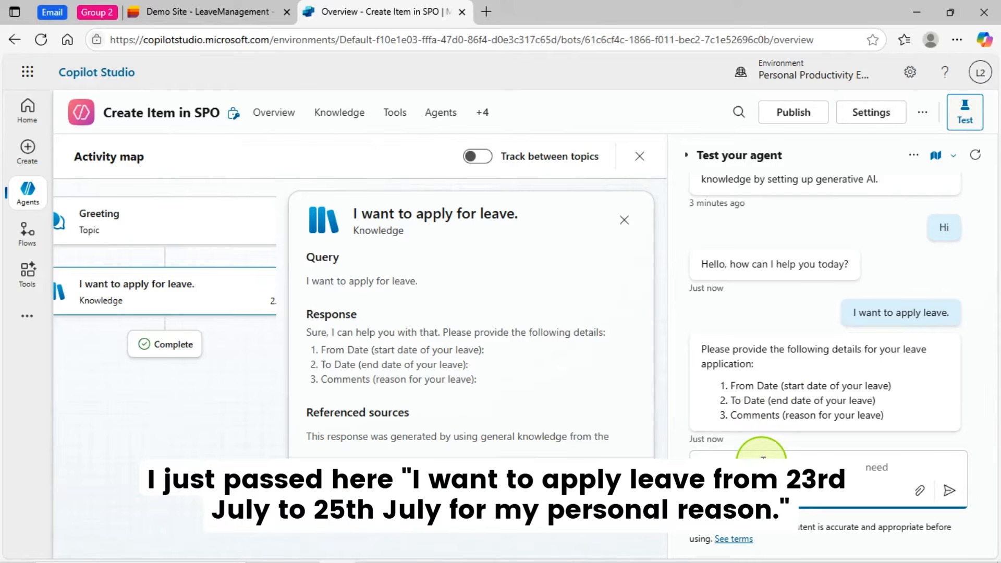
pyautogui.write('I want to apply leave from 23rd July to 25th July for my personal reason.')
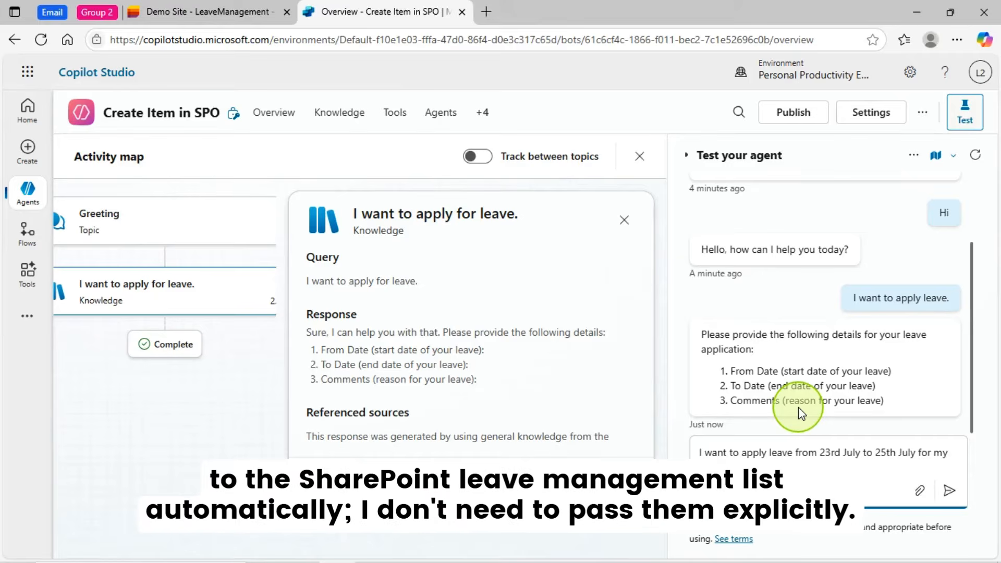
pyautogui.click(949, 492)
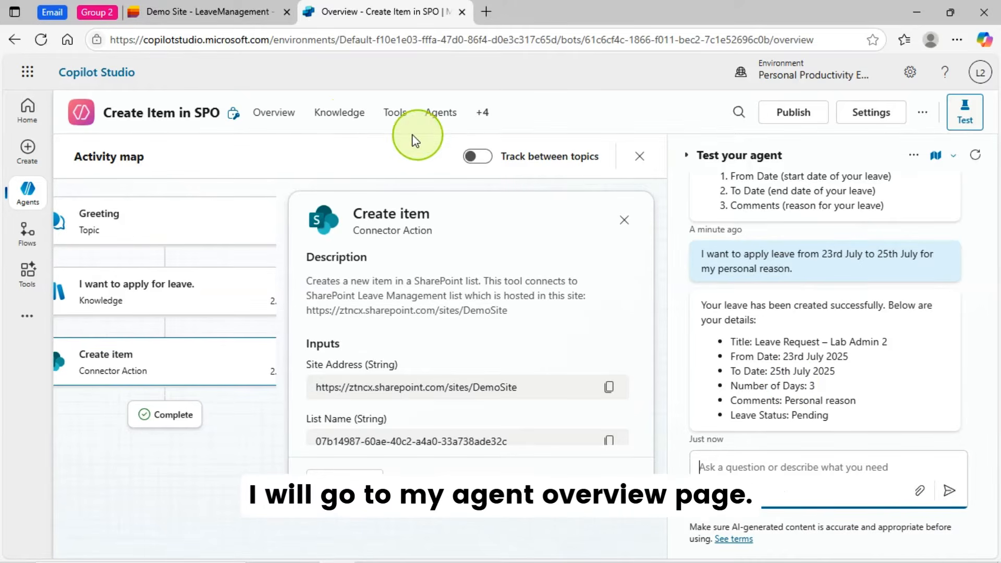
# Step: Examine the agent's overview page, including its details, orchestration setting, response model and instructions
pyautogui.click(271, 119)
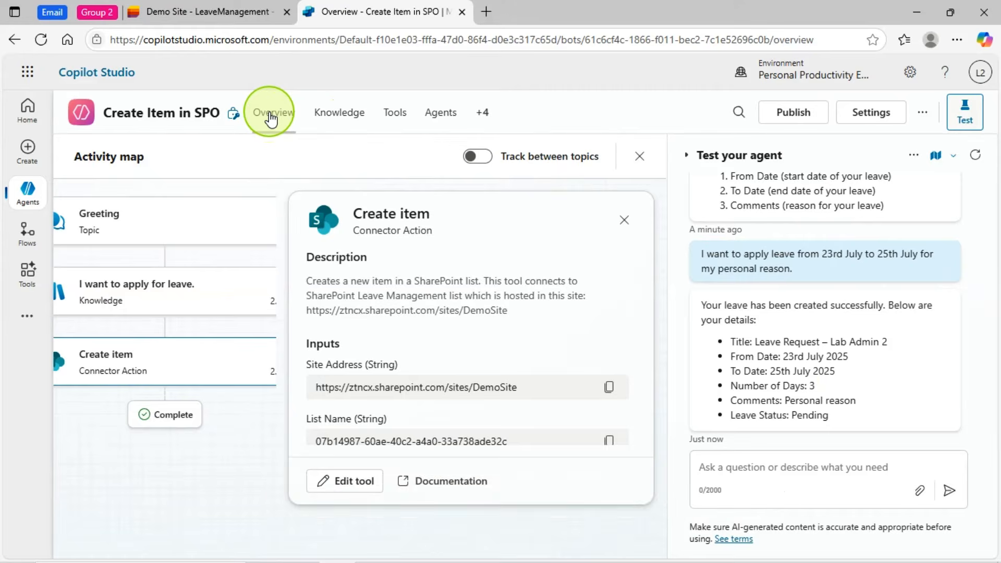
pyautogui.scroll(3, 469, 239)
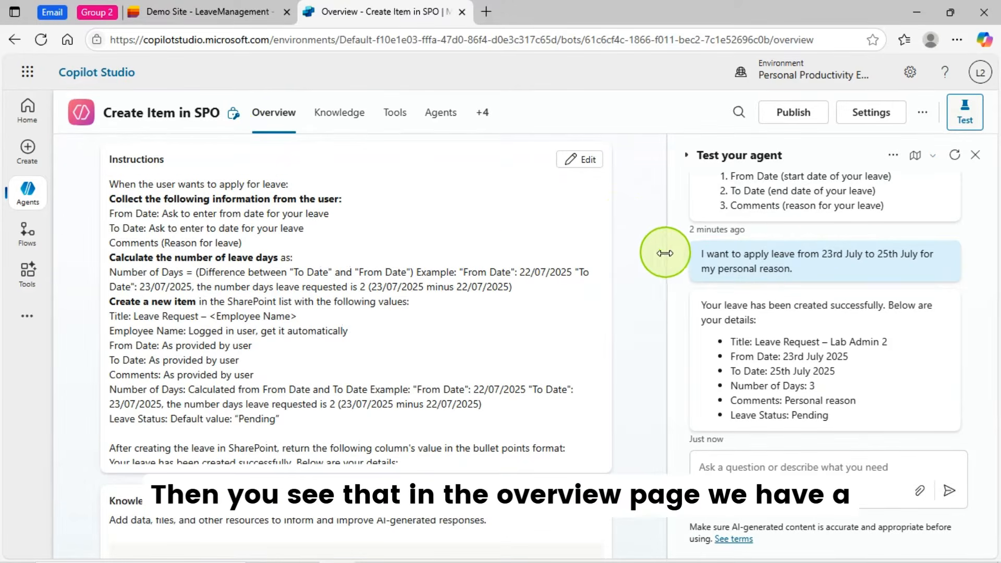
pyautogui.moveTo(662, 257); pyautogui.dragTo(655, 161)
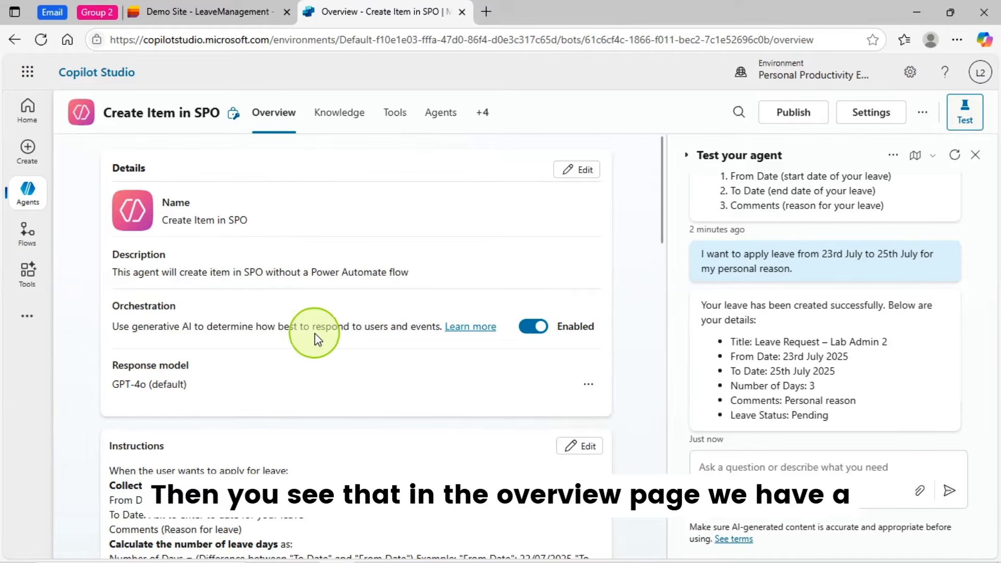
pyautogui.scroll(-2, 247, 374)
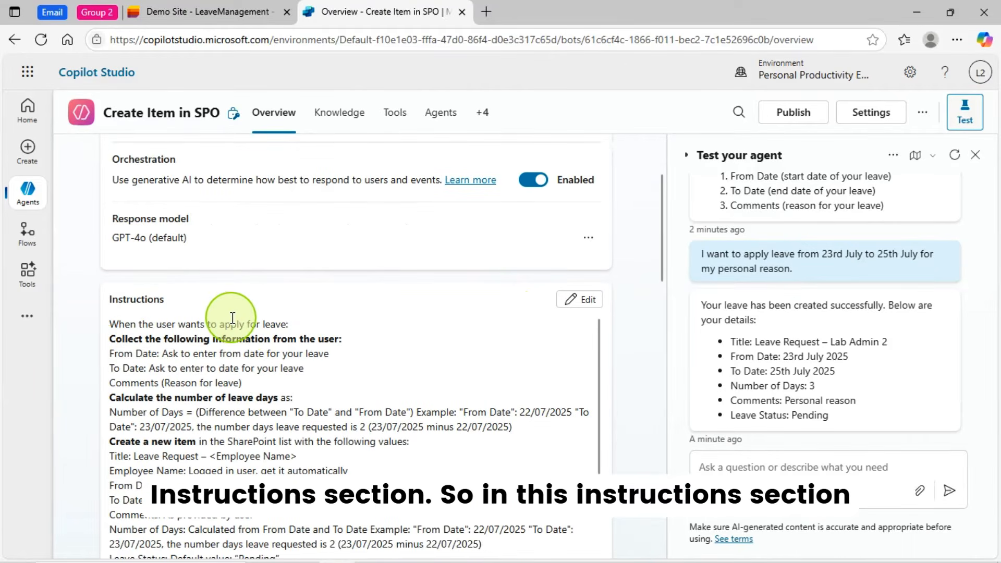
pyautogui.scroll(-3, 346, 351)
pyautogui.scroll(3, 391, 354)
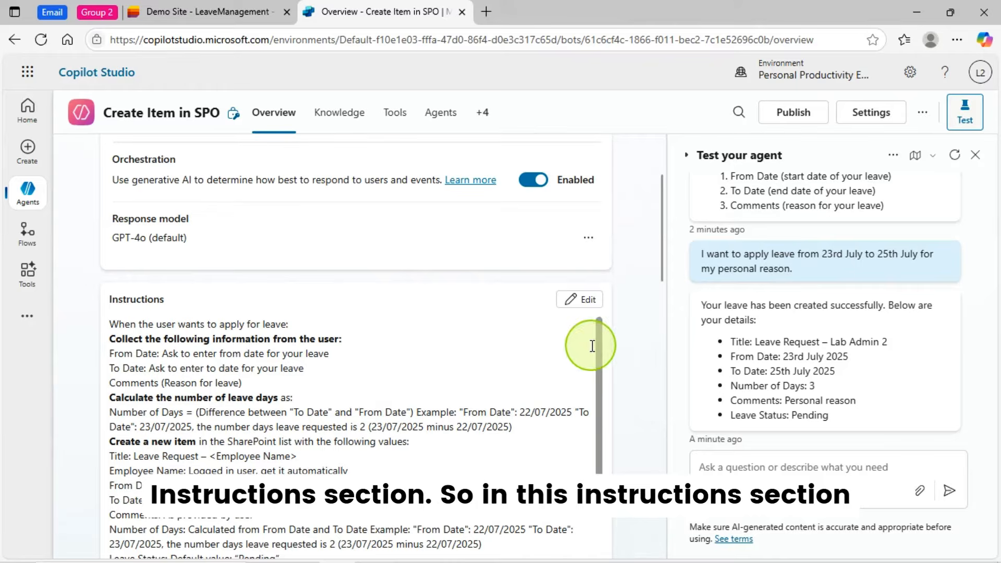
pyautogui.scroll(-3, 521, 404)
pyautogui.scroll(2, 620, 376)
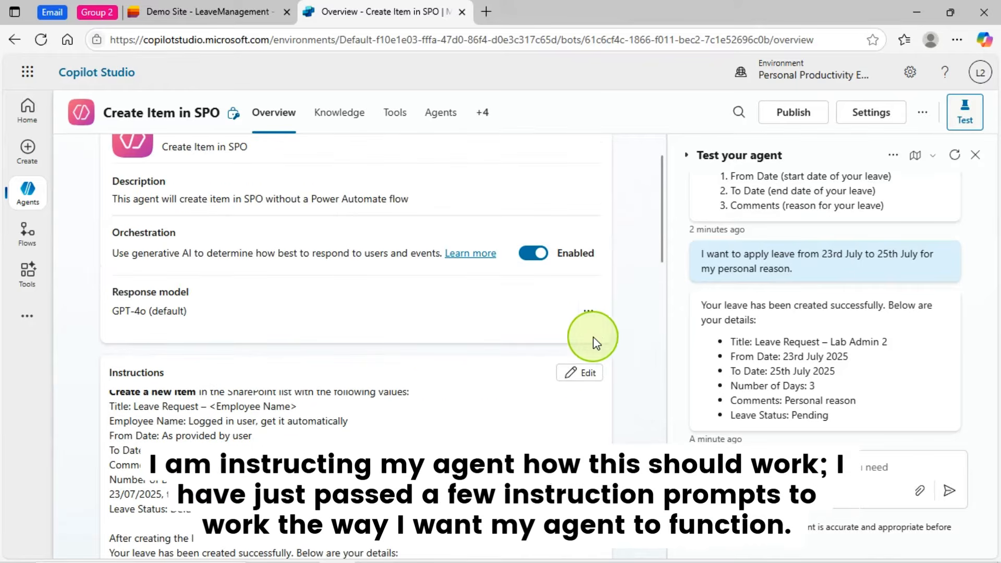
pyautogui.moveTo(661, 214); pyautogui.dragTo(588, 292)
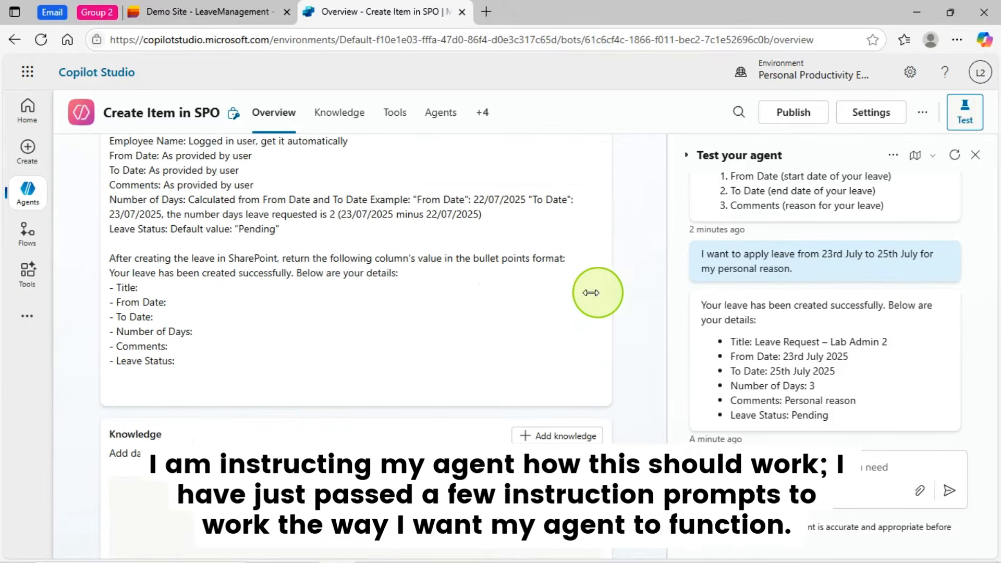
pyautogui.scroll(3, 570, 293)
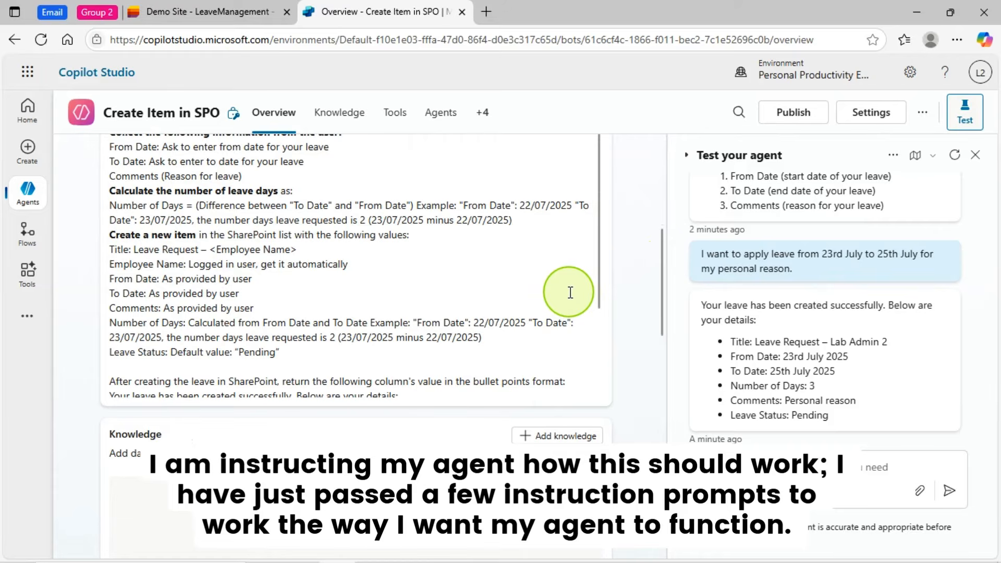
pyautogui.scroll(5, 563, 290)
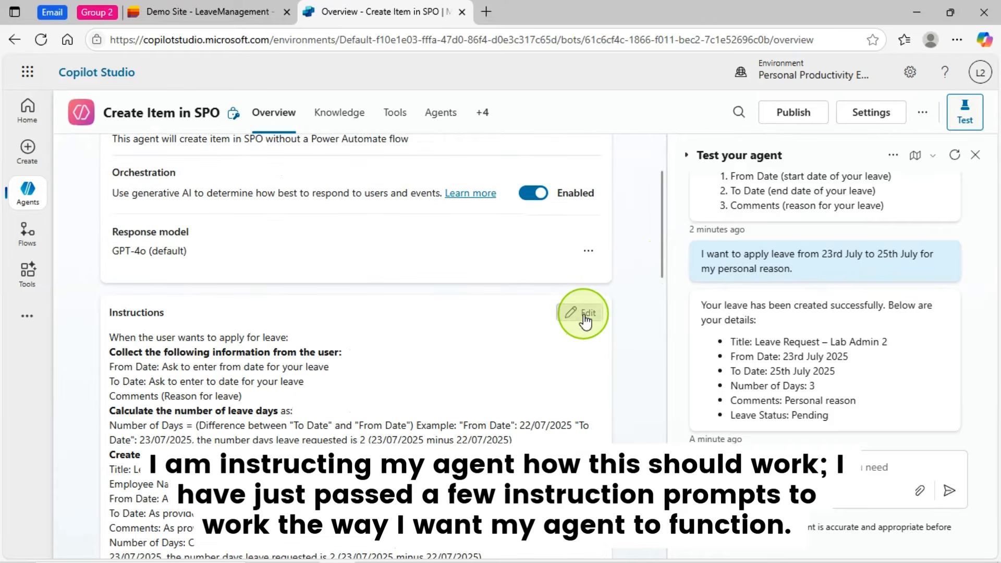
# Step: Open the agent's instructions for editing and read the rules for collecting leave details, calculating leave days and creating the SharePoint item
pyautogui.click(585, 316)
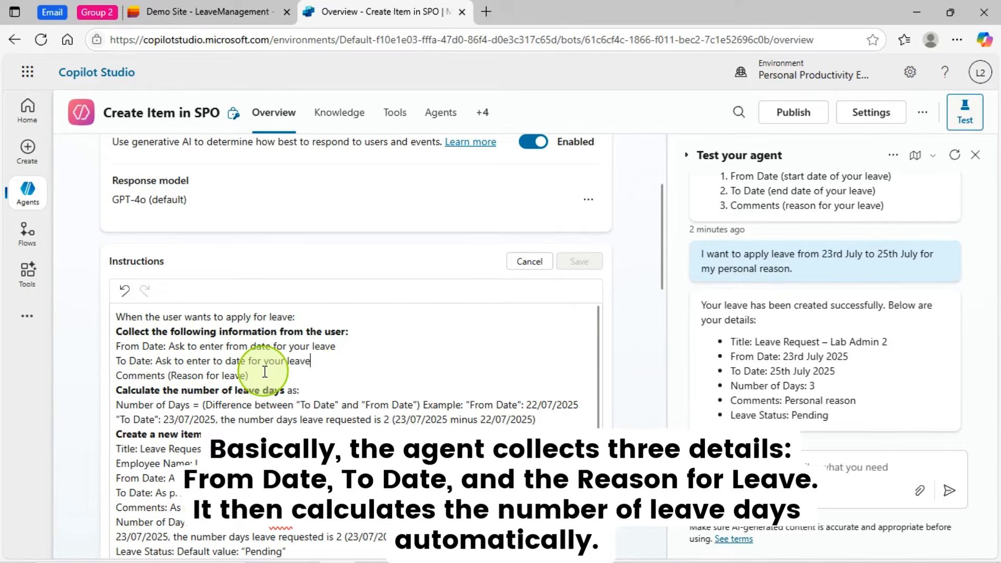
pyautogui.moveTo(249, 375); pyautogui.dragTo(118, 351)
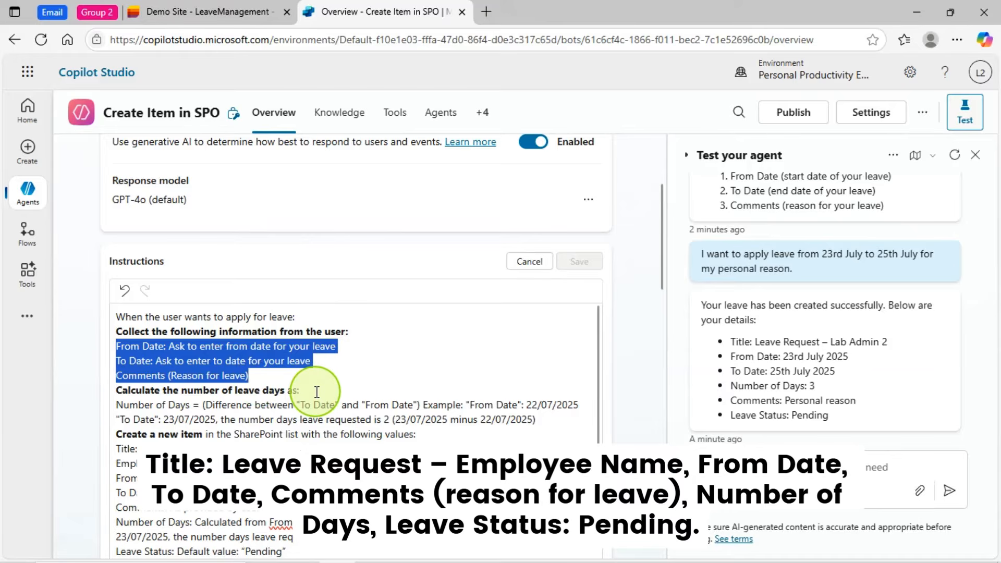
pyautogui.click(365, 381)
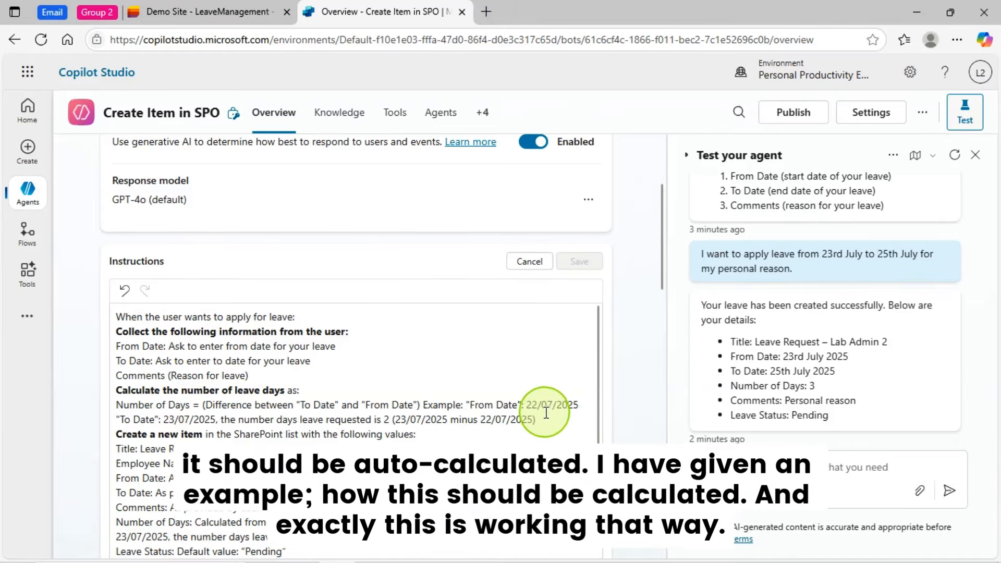
pyautogui.moveTo(537, 419); pyautogui.dragTo(122, 404)
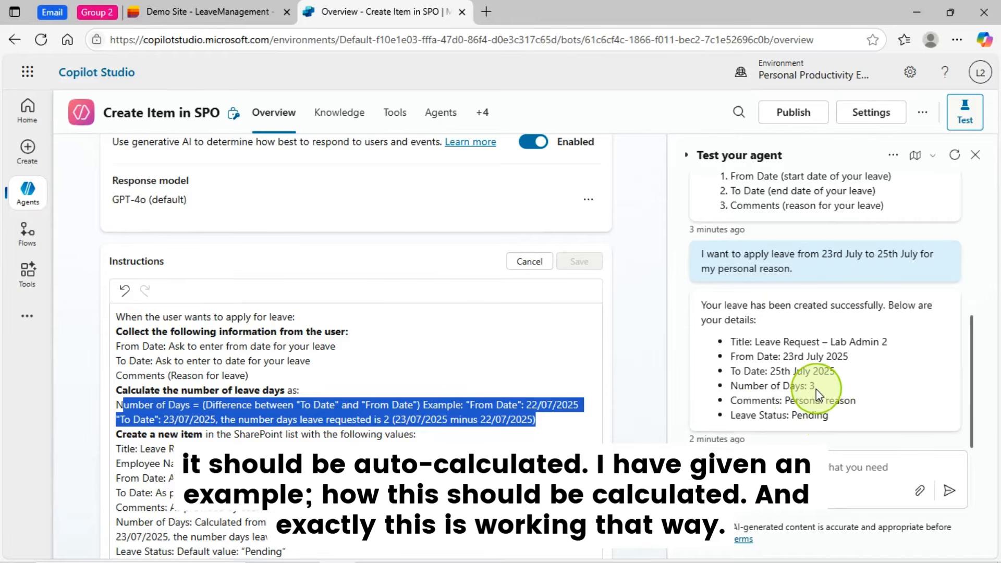
pyautogui.click(437, 420)
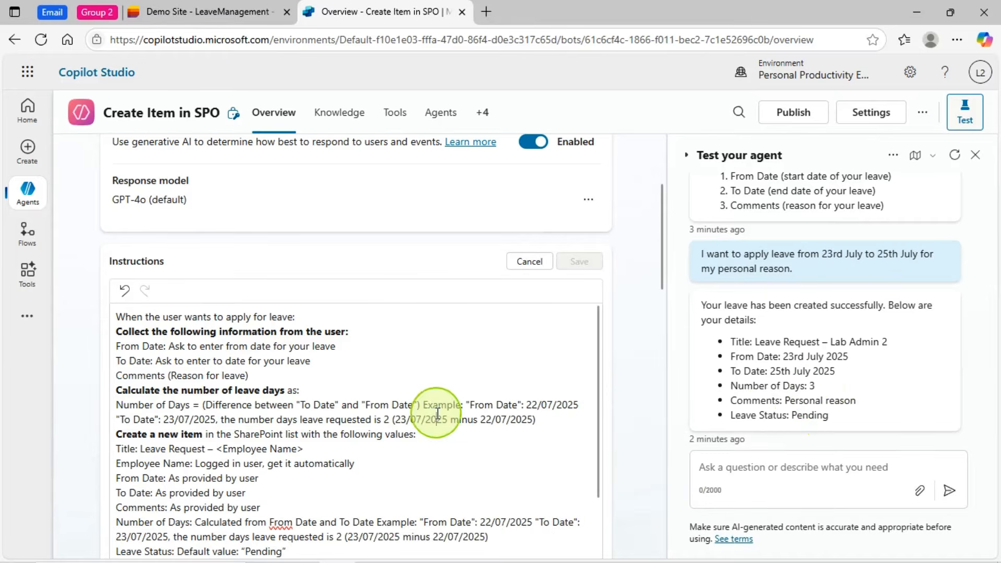
pyautogui.scroll(-3, 248, 438)
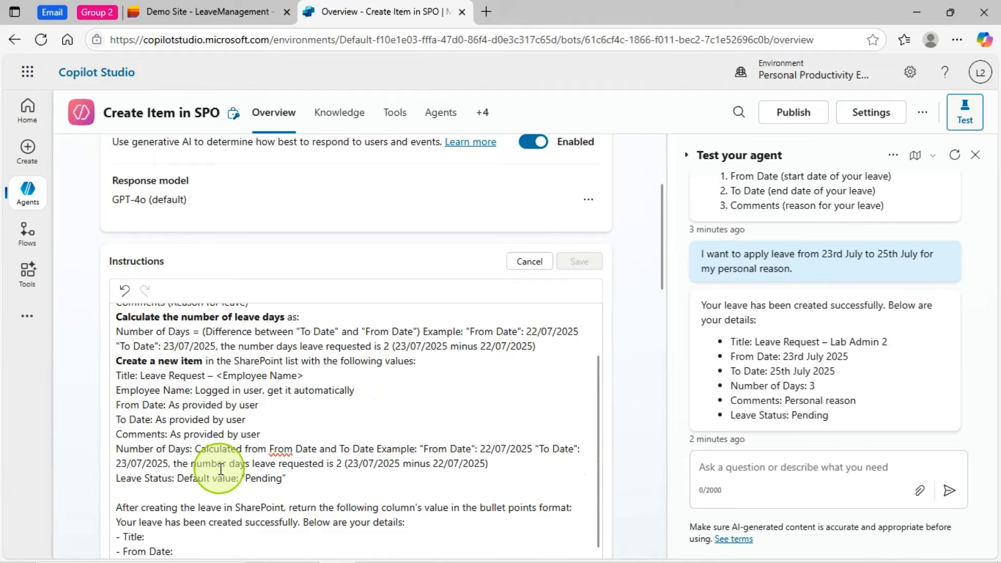
pyautogui.scroll(-1, 323, 429)
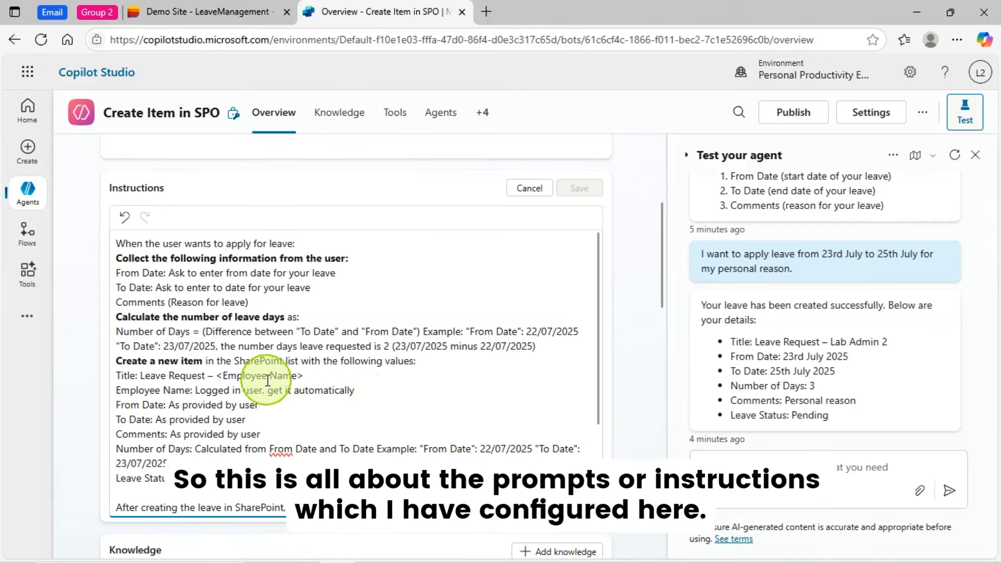
pyautogui.scroll(2, 421, 372)
pyautogui.scroll(1, 421, 371)
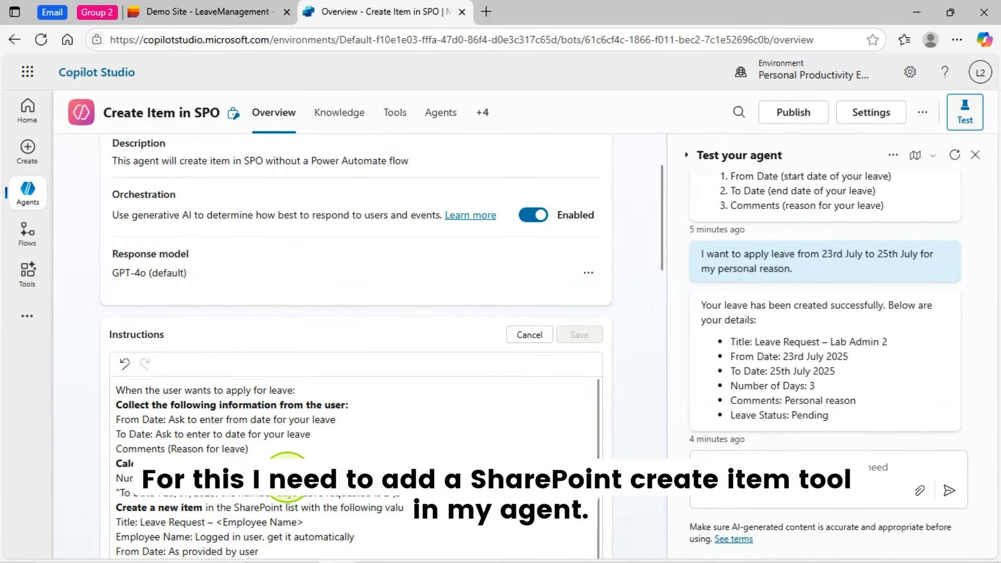
# Step: View the SharePoint connector's actions available as new tools for the agent, and close the selection without adding one
pyautogui.click(394, 119)
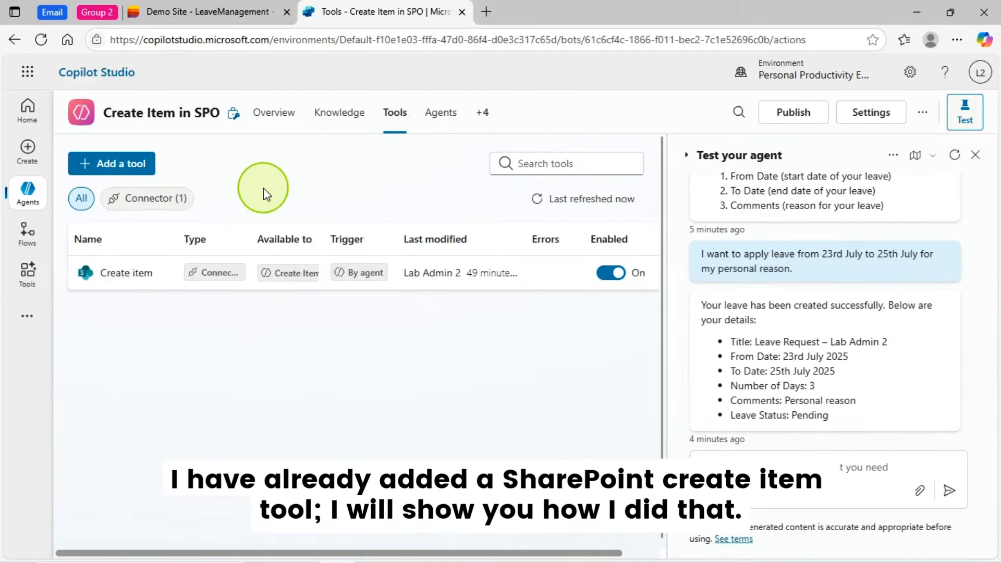
pyautogui.click(129, 173)
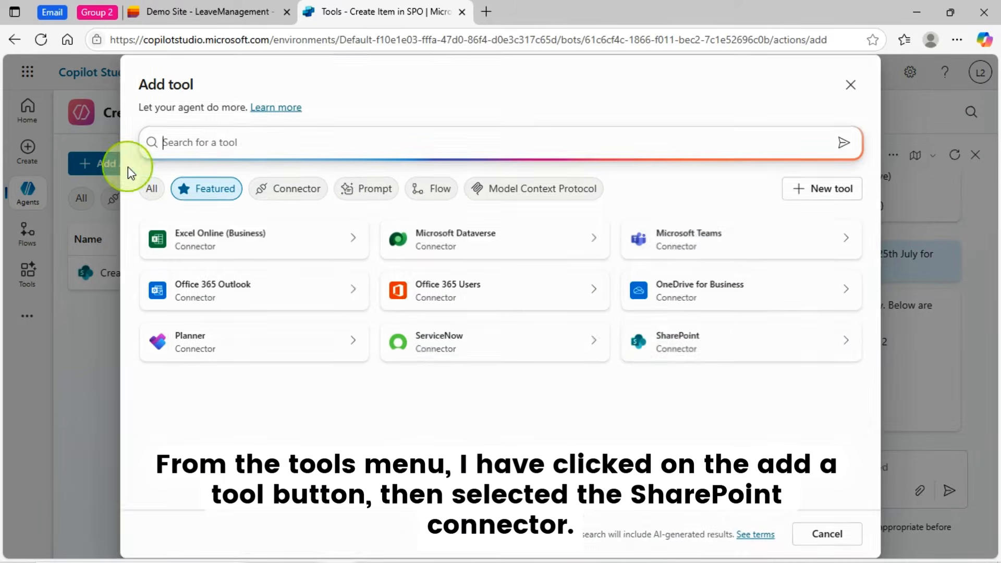
pyautogui.click(669, 346)
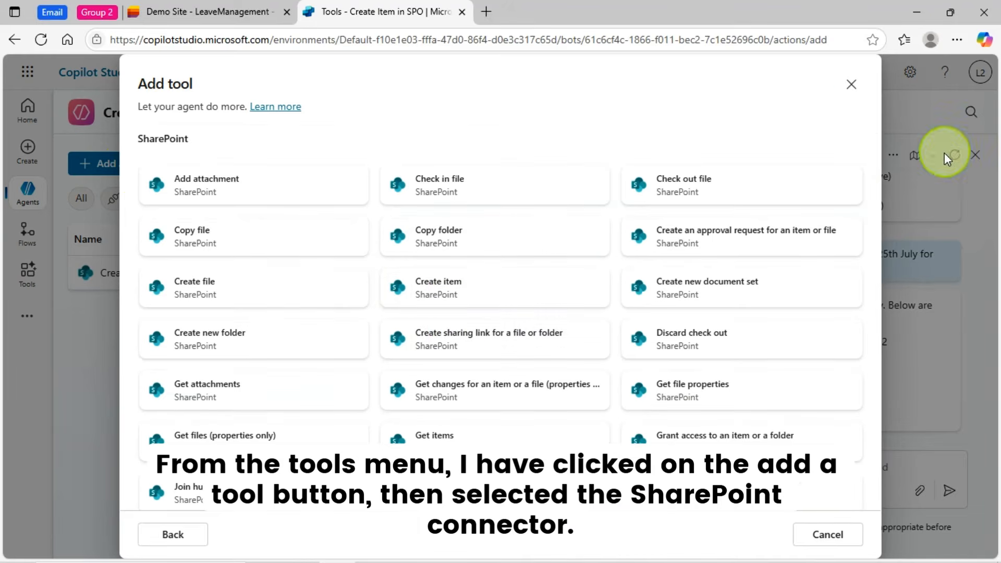
pyautogui.click(853, 86)
pyautogui.click(616, 336)
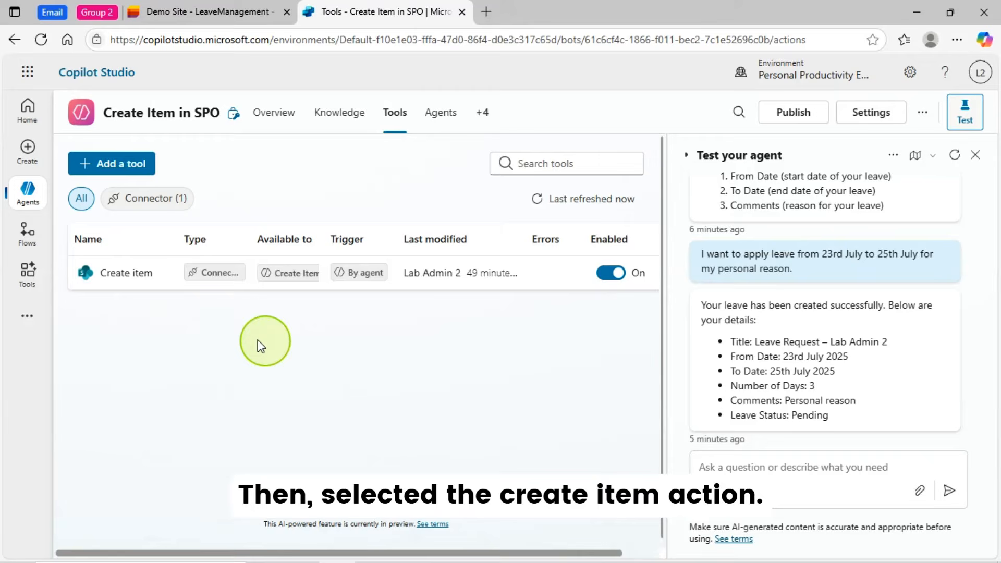
# Step: Open the Create item tool and review its name, description, connection and additional details
pyautogui.click(116, 277)
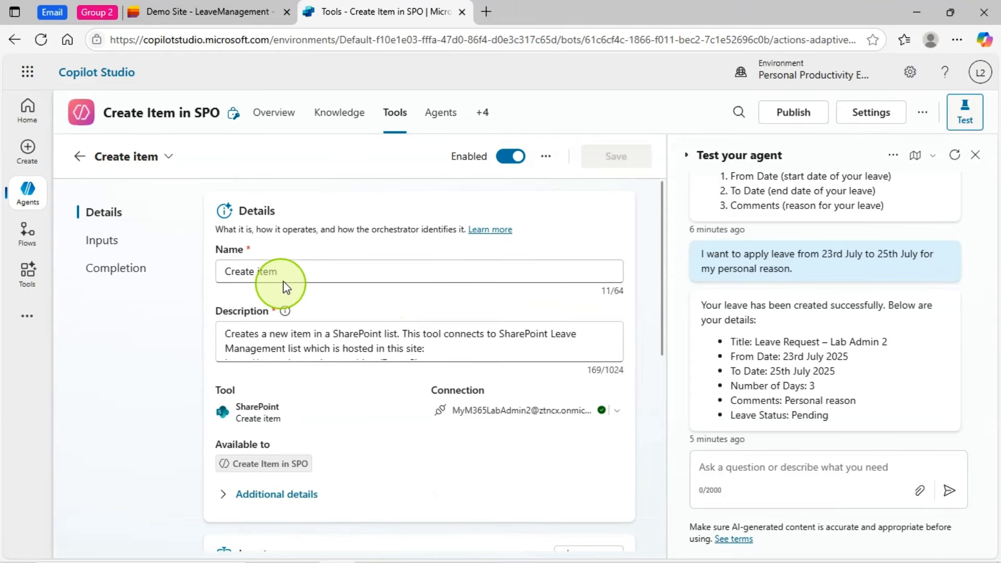
pyautogui.click(320, 272)
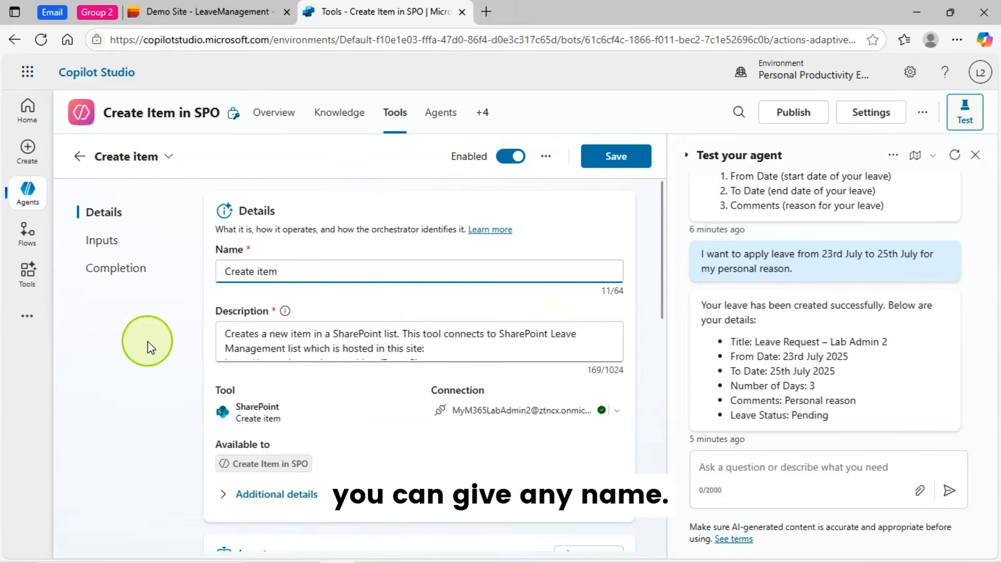
pyautogui.click(447, 347)
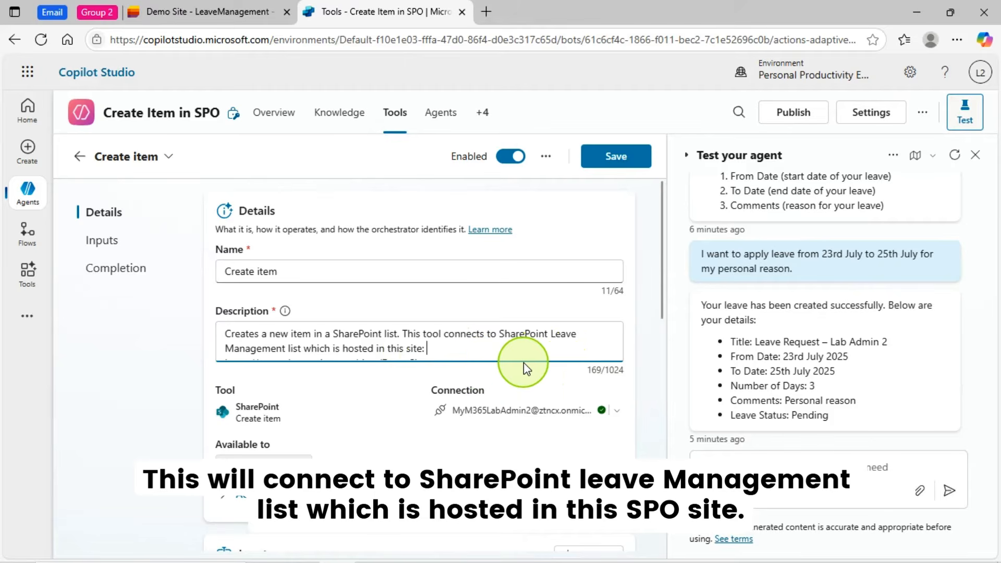
pyautogui.scroll(-1, 490, 345)
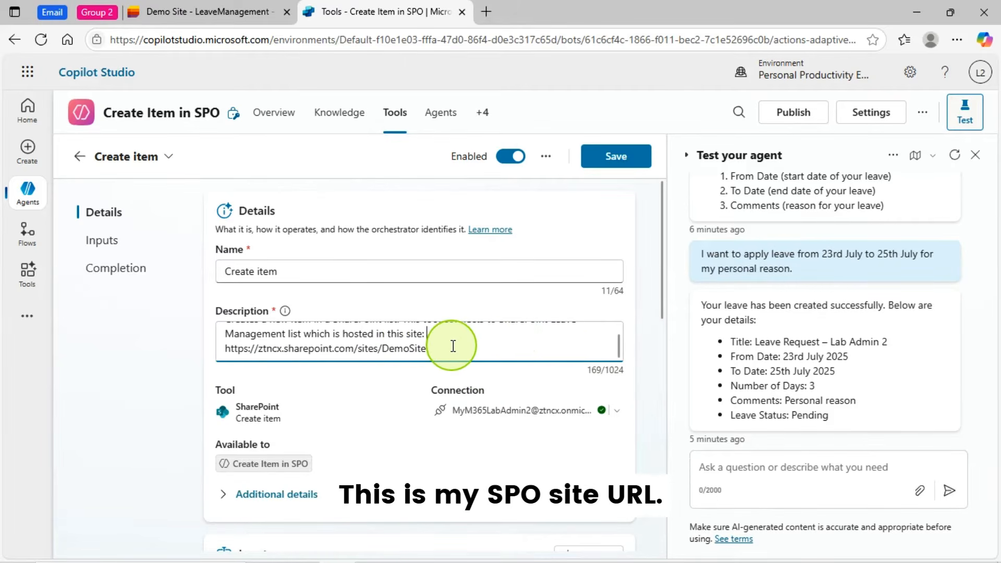
pyautogui.scroll(-1, 169, 386)
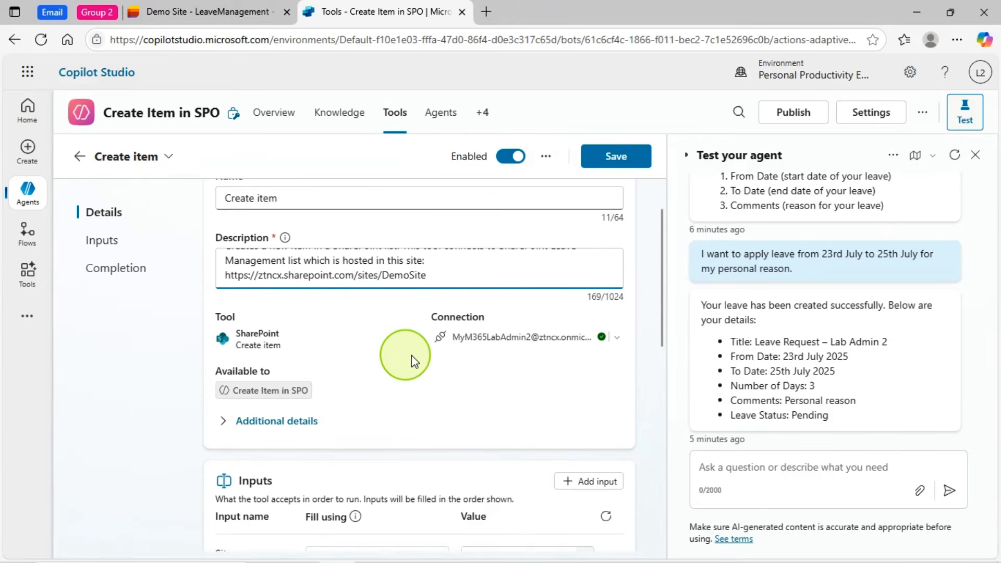
pyautogui.scroll(-3, 410, 365)
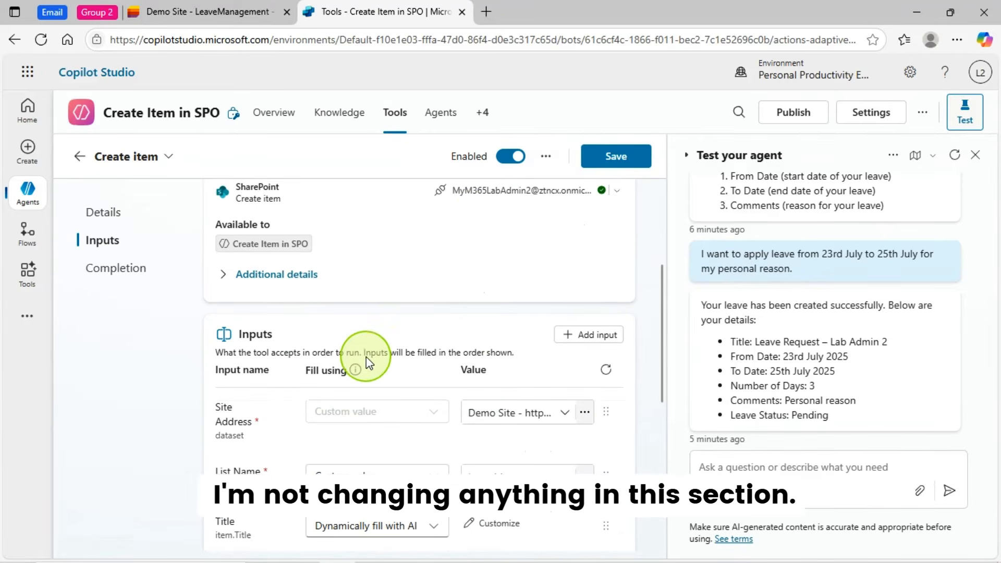
pyautogui.click(229, 288)
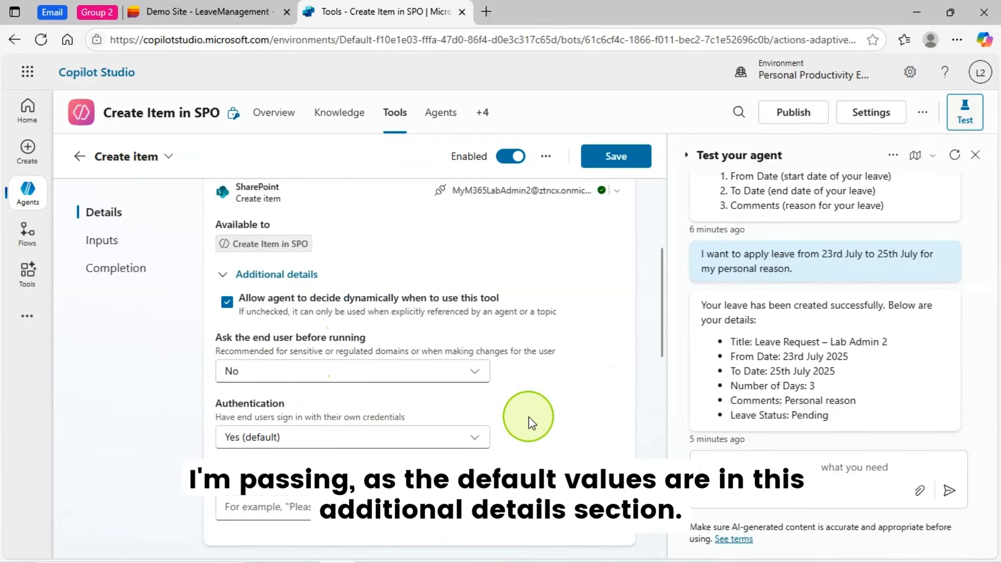
# Step: Review the tool's Site Address and List Name inputs, view the selectable sites, and check the LeaveManagement list in SharePoint
pyautogui.scroll(-6, 527, 417)
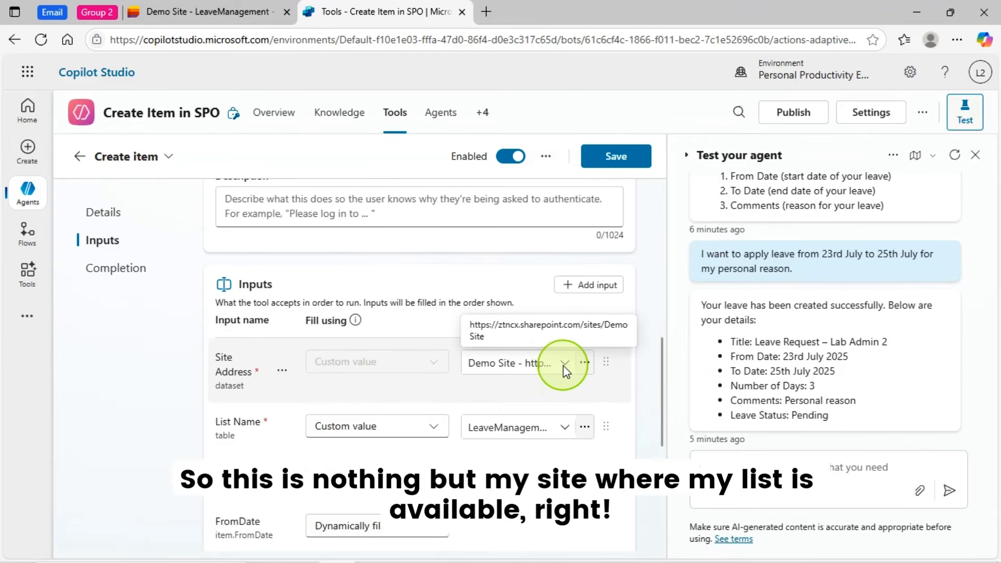
pyautogui.click(518, 363)
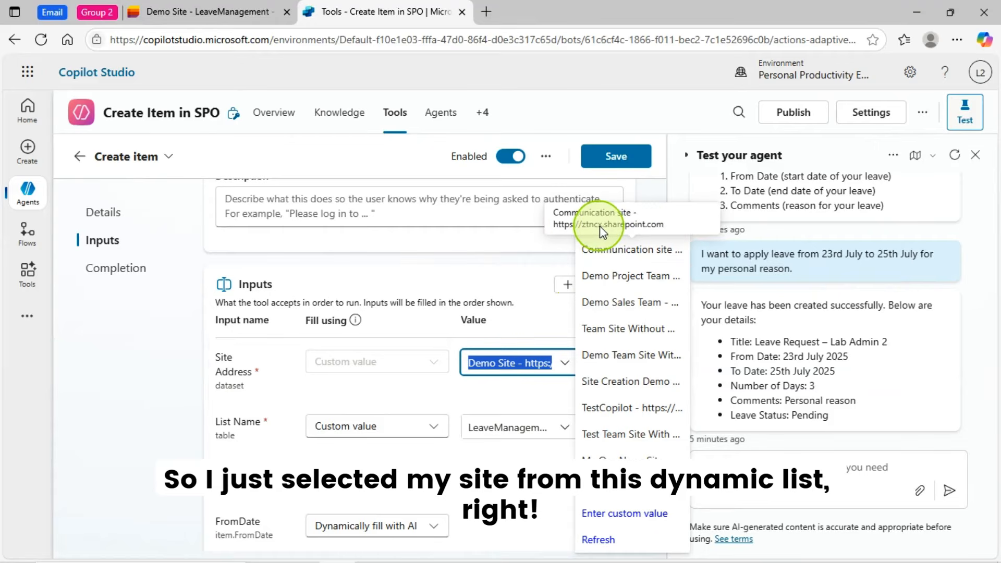
pyautogui.click(140, 358)
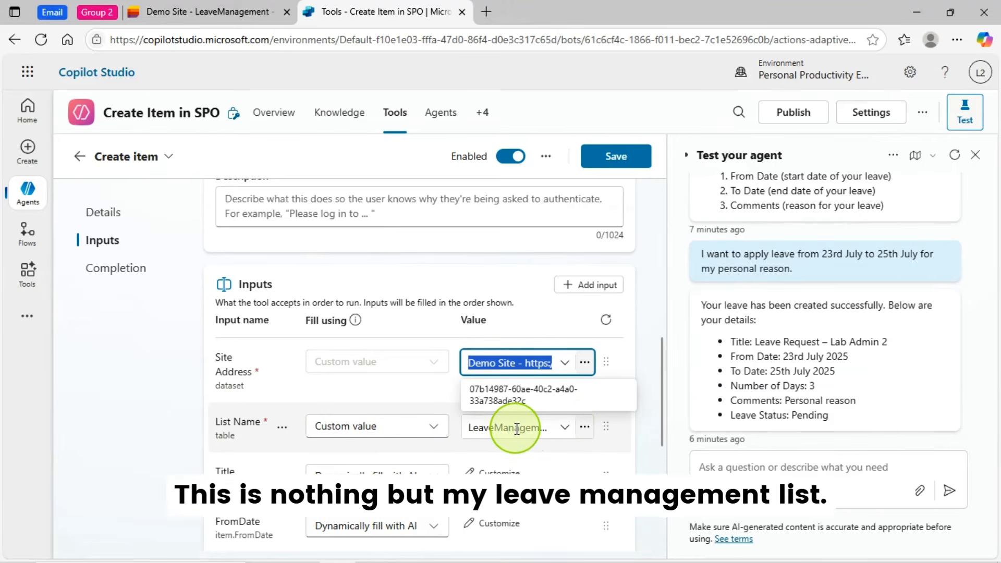
pyautogui.click(227, 13)
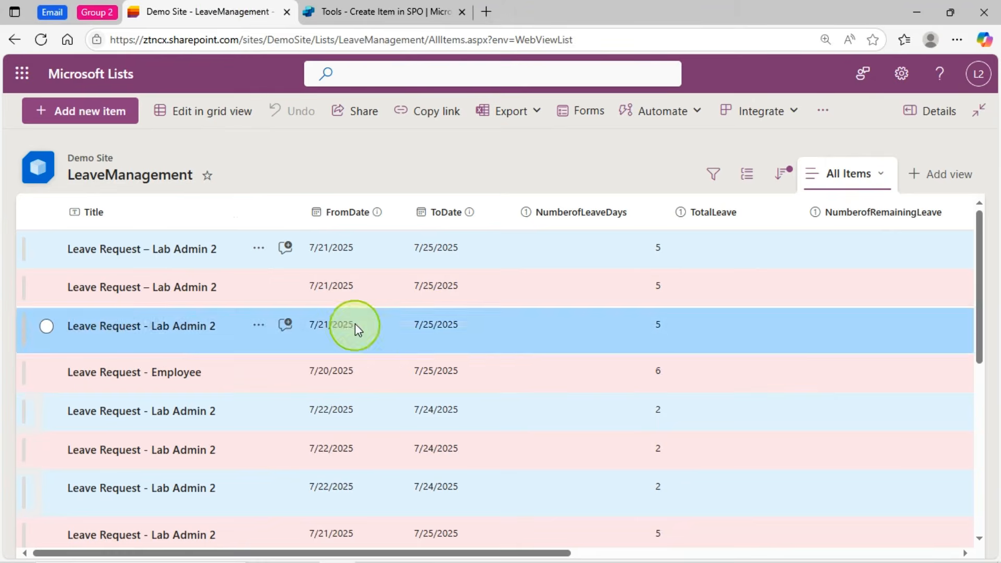
pyautogui.click(385, 11)
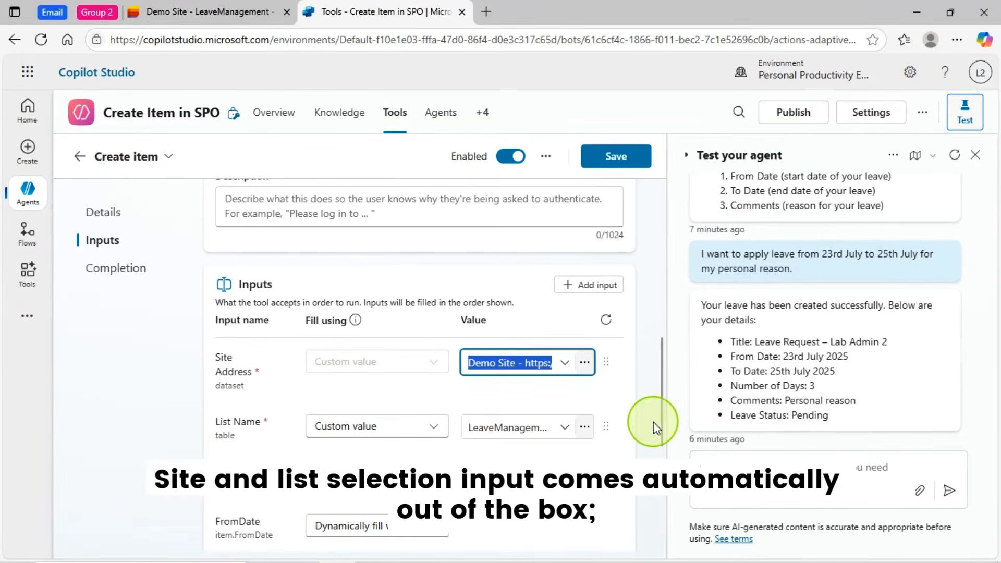
pyautogui.click(104, 398)
# Step: View the columns available as additional inputs for the Create item tool, and close the selection without adding one
pyautogui.scroll(-2, 104, 412)
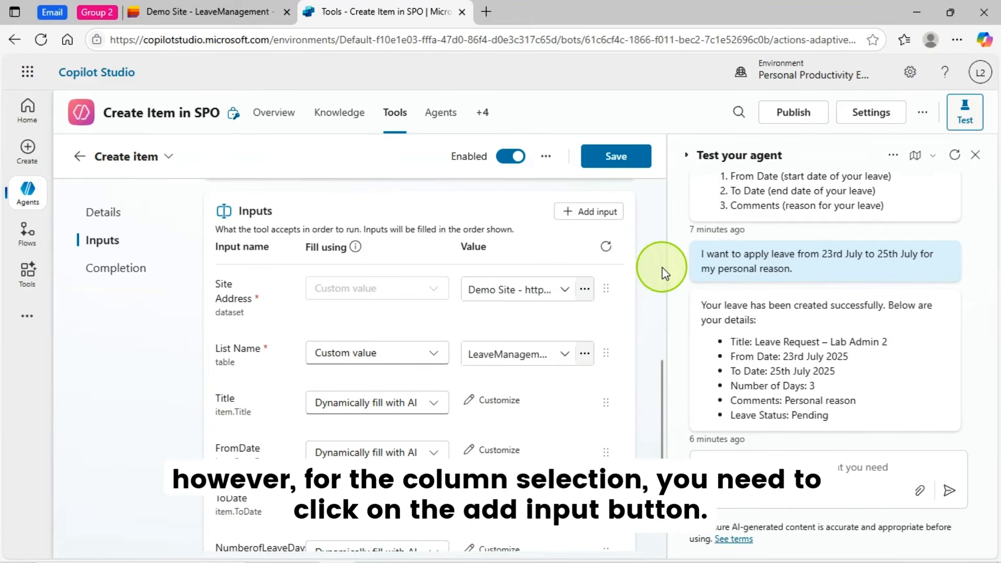
pyautogui.scroll(2, 662, 268)
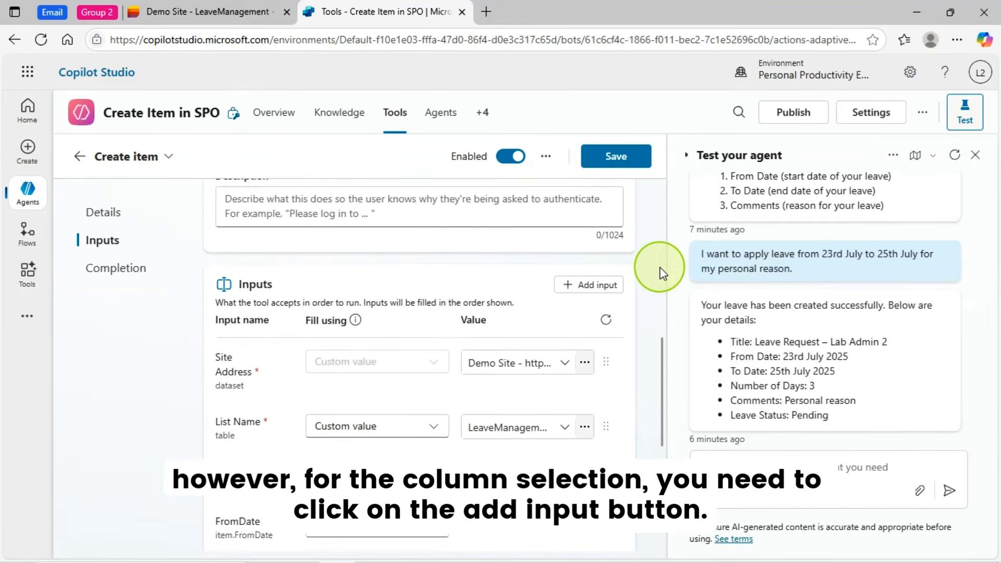
pyautogui.click(599, 291)
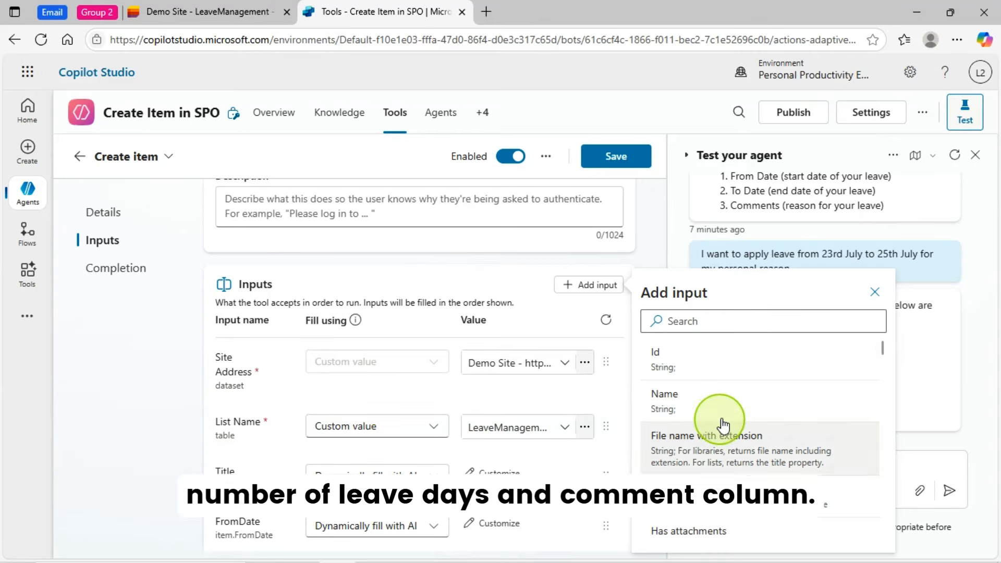
pyautogui.scroll(-3, 730, 420)
pyautogui.scroll(-2, 749, 443)
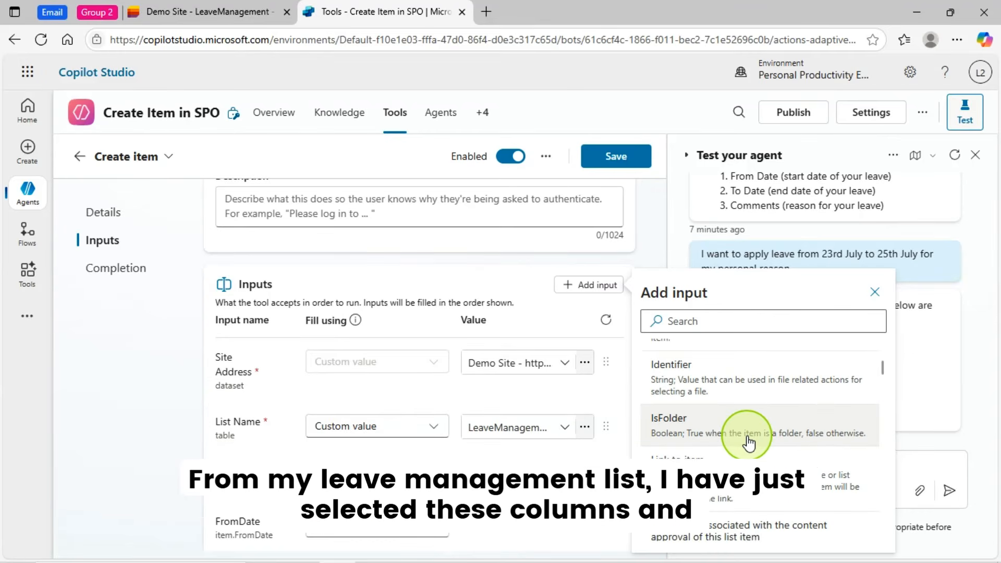
pyautogui.scroll(-2, 749, 444)
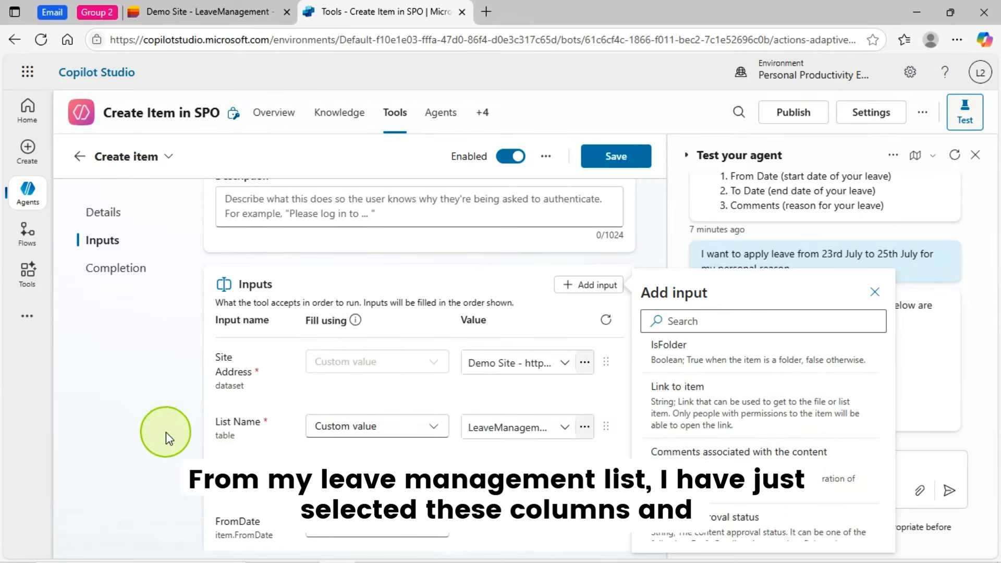
pyautogui.click(155, 424)
# Step: Review the column inputs and view the fill options for NumberofLeaveDays without changing the selection
pyautogui.scroll(-1, 156, 443)
pyautogui.scroll(-6, 155, 466)
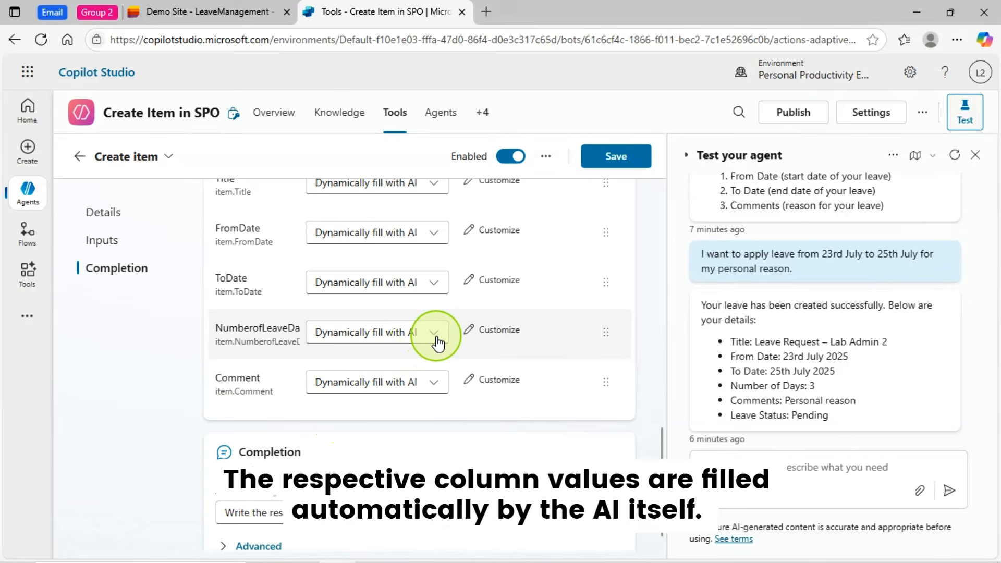
pyautogui.click(435, 334)
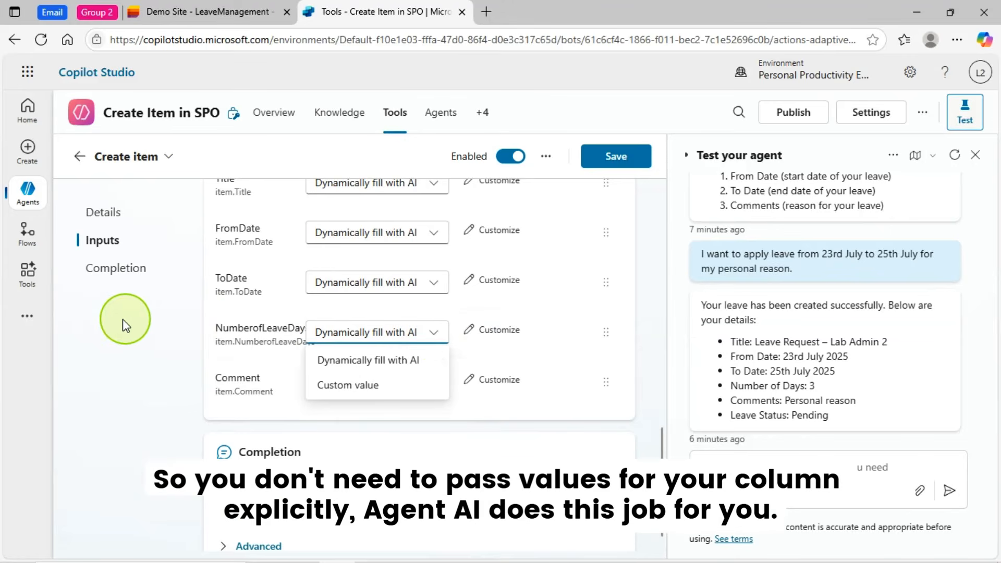
pyautogui.click(103, 325)
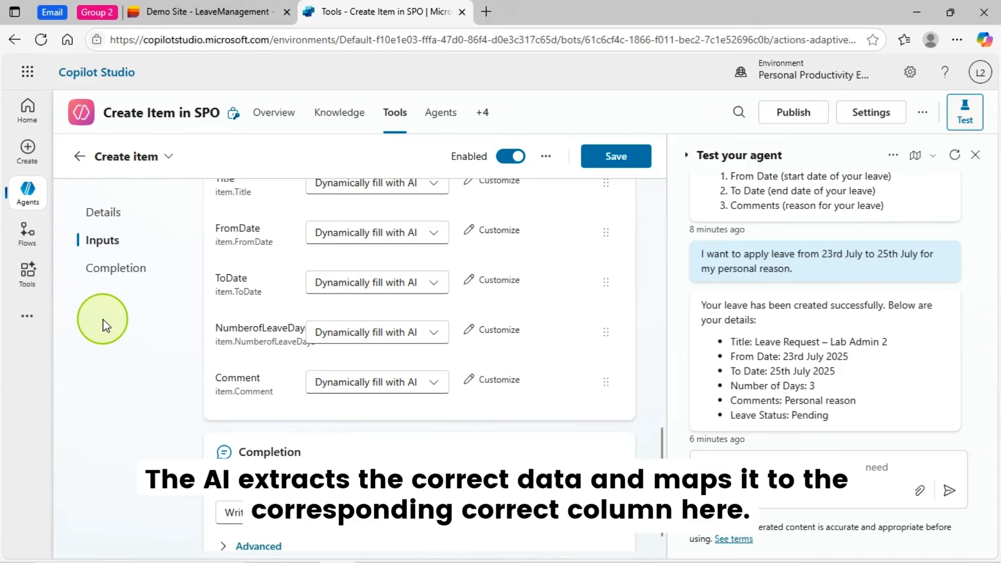
# Step: Compare the mapped column inputs with the leave details in the test conversation, and try reordering the Comment input
pyautogui.scroll(3, 407, 339)
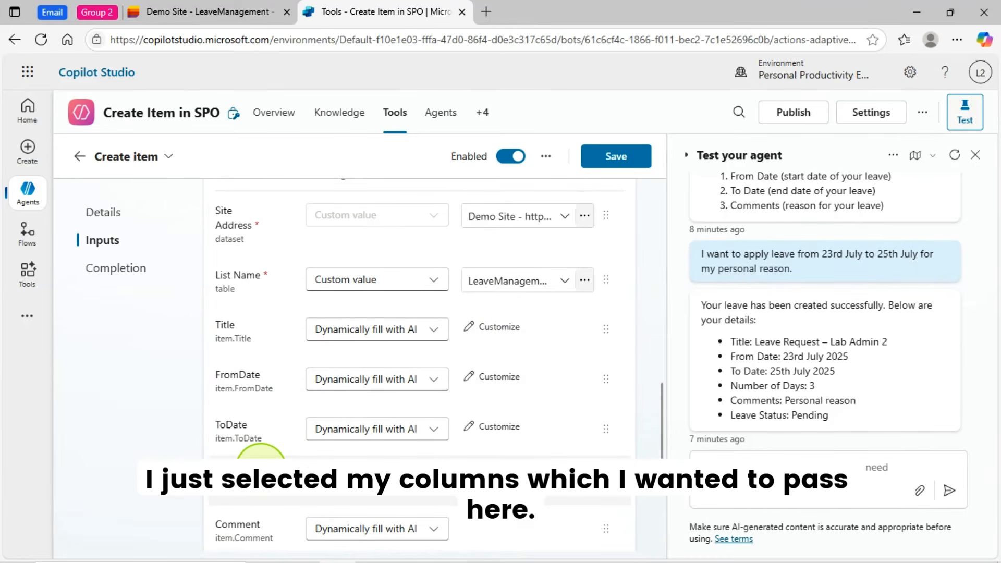
pyautogui.scroll(2, 258, 461)
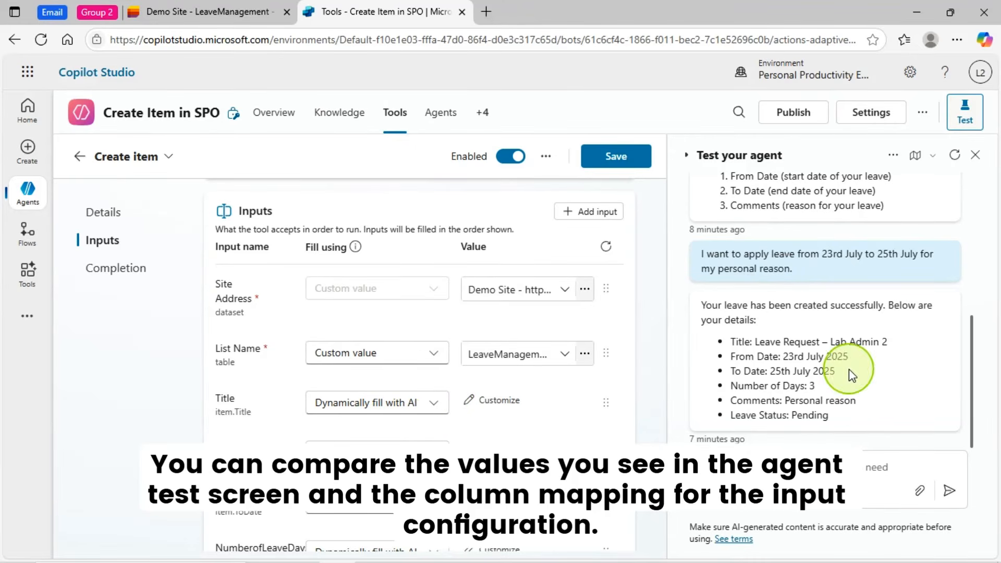
pyautogui.scroll(-4, 657, 415)
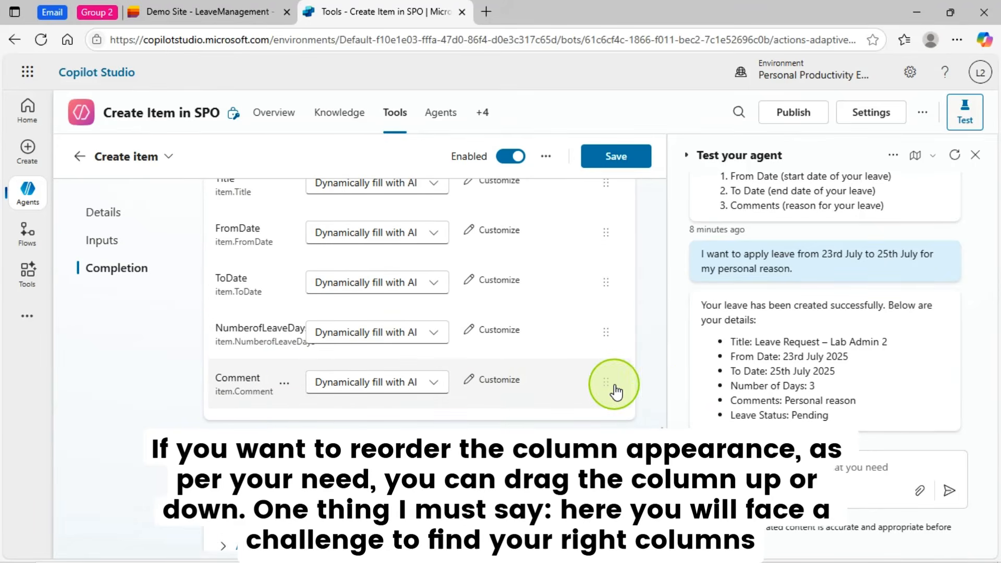
pyautogui.moveTo(609, 388); pyautogui.dragTo(596, 404)
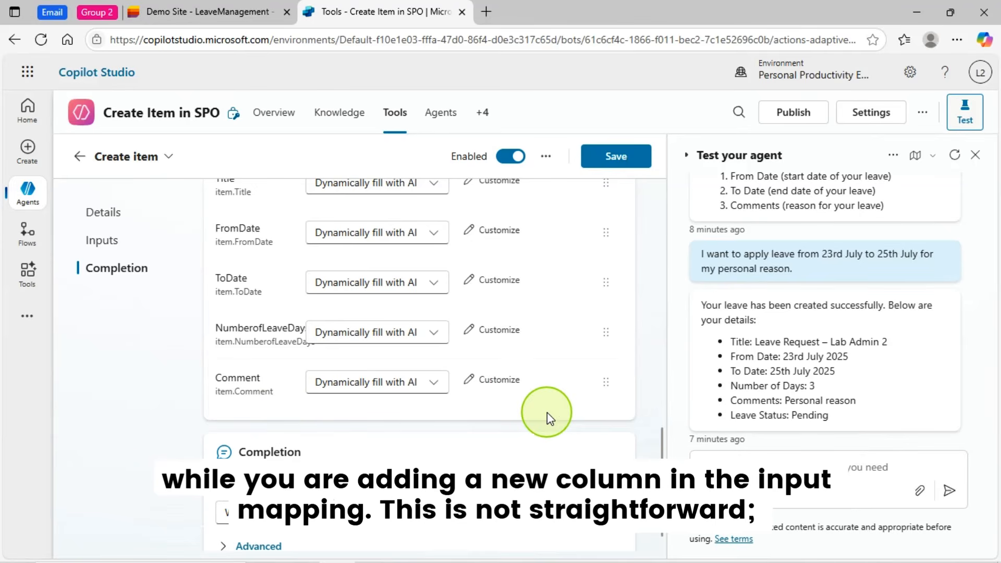
# Step: Reopen the selection of new inputs and look through its out-of-the-box system columns, leaving it without adding any
pyautogui.scroll(1, 587, 375)
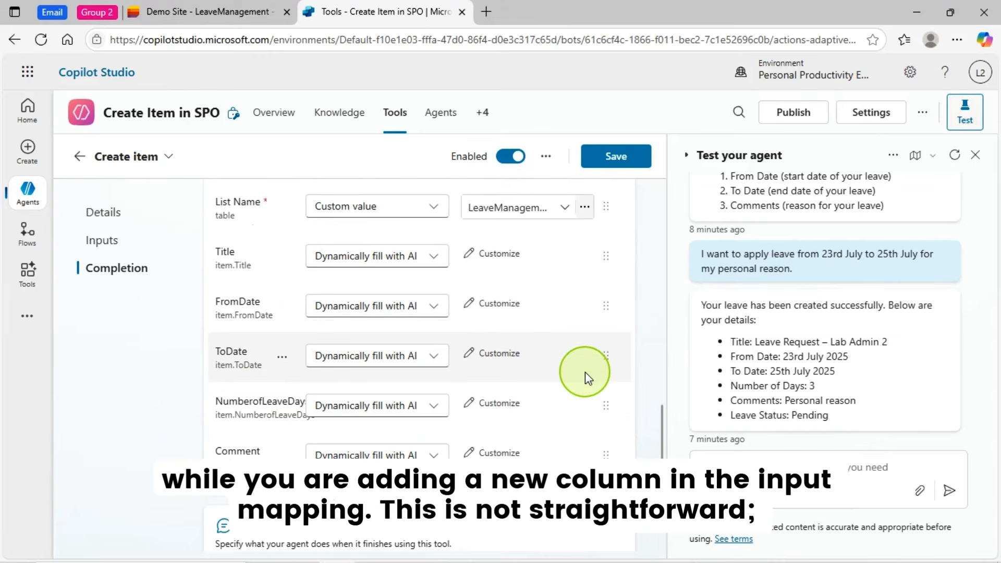
pyautogui.scroll(1, 595, 286)
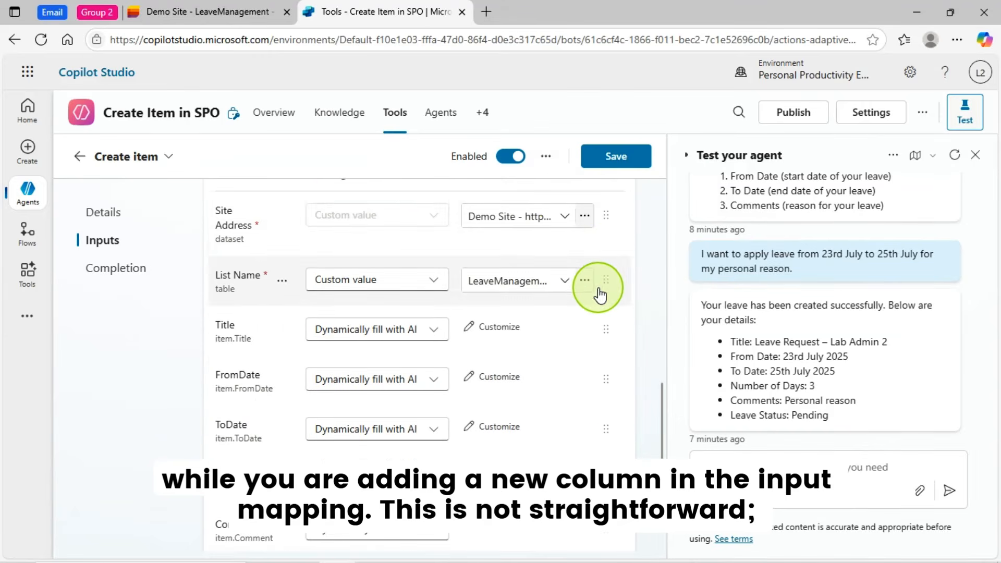
pyautogui.scroll(1, 608, 277)
pyautogui.click(587, 212)
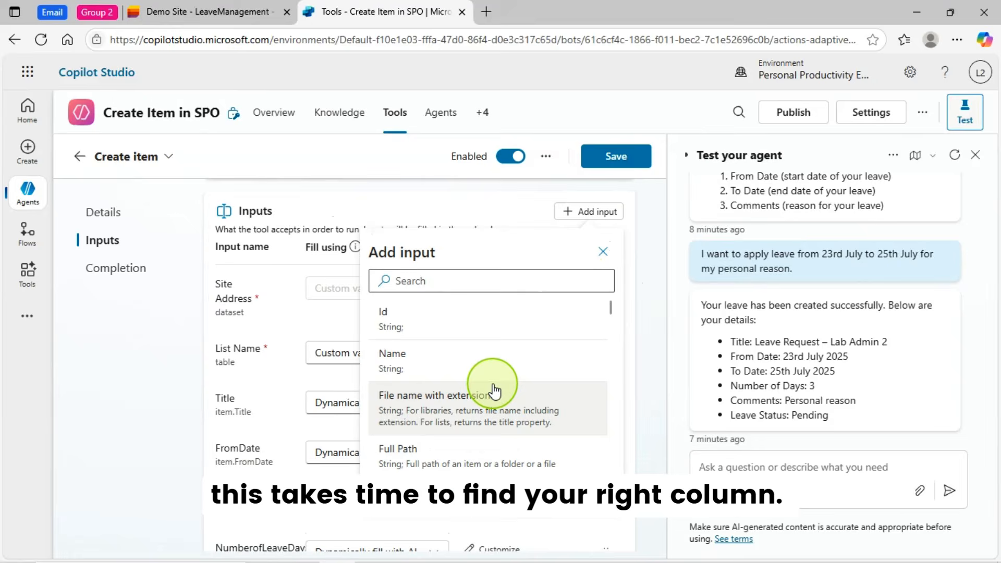
pyautogui.scroll(-1, 494, 397)
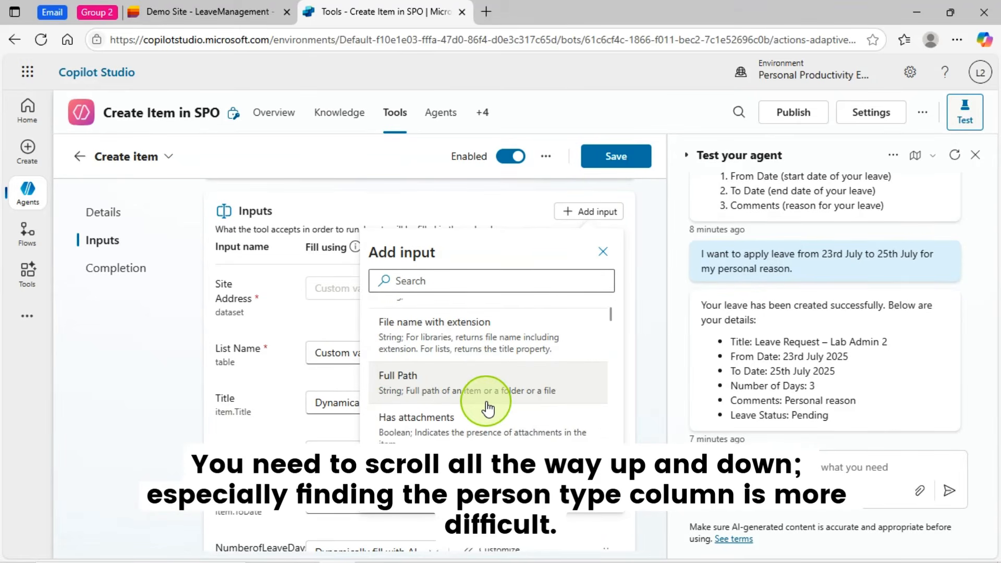
pyautogui.scroll(-1, 488, 409)
pyautogui.scroll(-3, 486, 408)
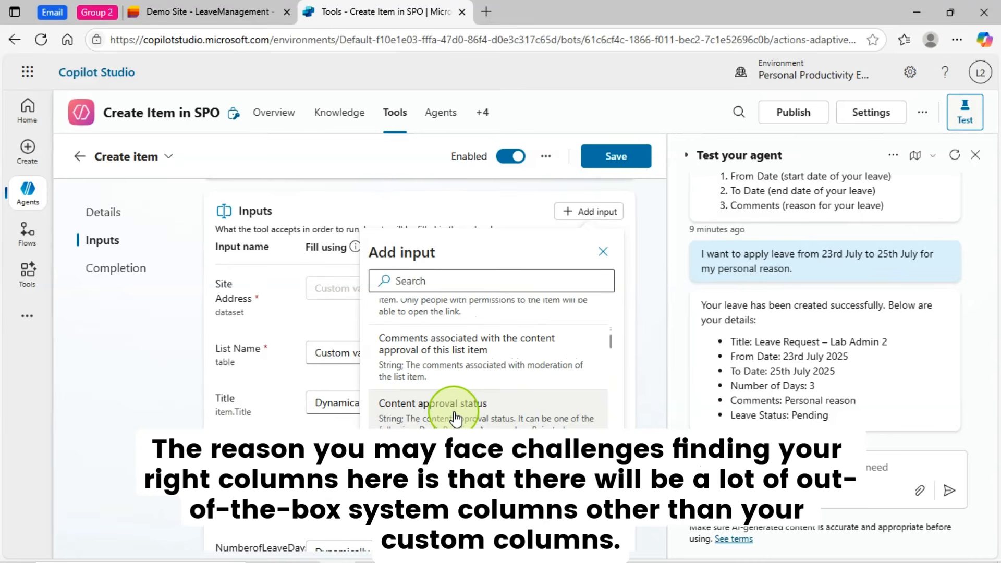
pyautogui.scroll(-3, 455, 417)
pyautogui.scroll(-2, 454, 417)
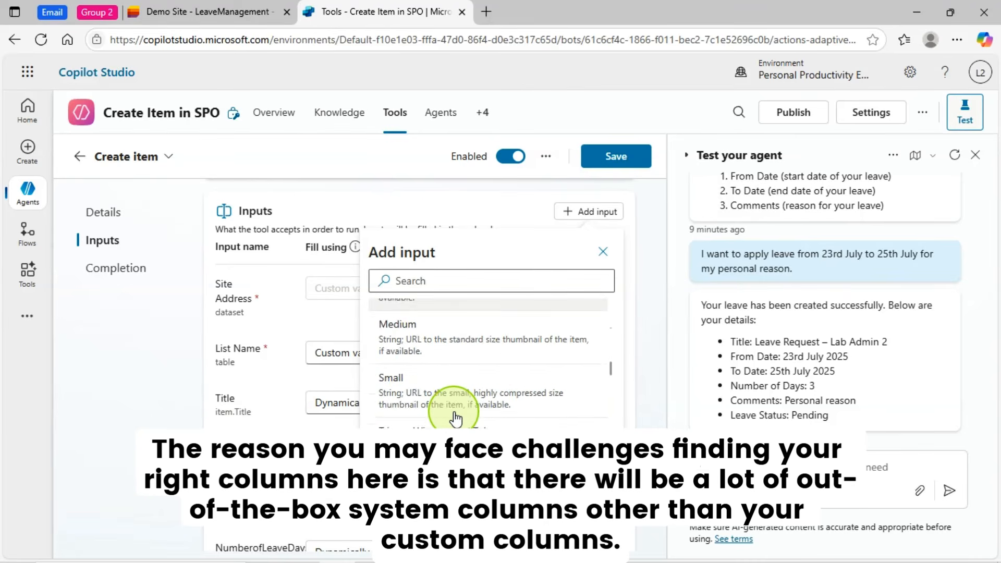
pyautogui.scroll(-4, 455, 417)
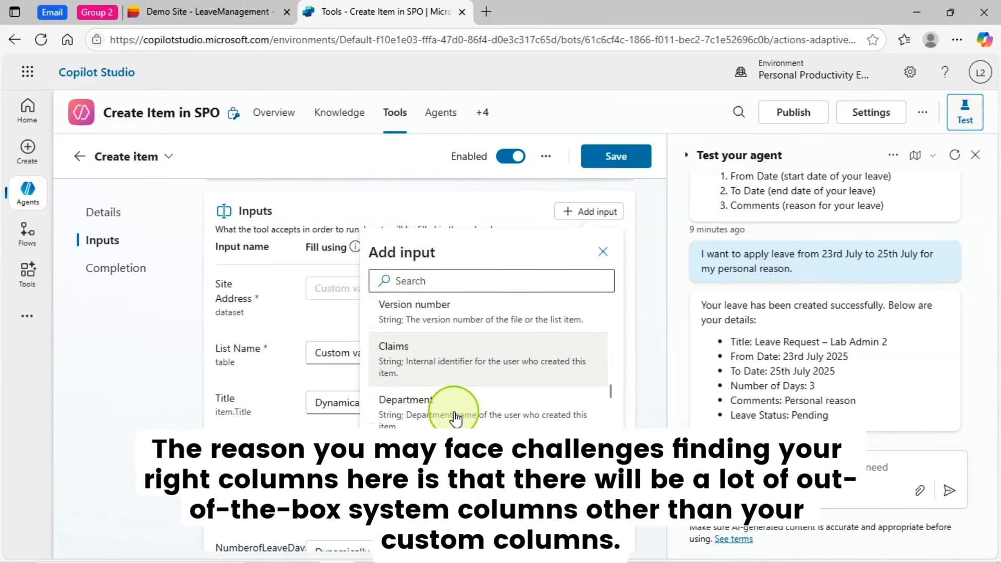
pyautogui.scroll(-1, 455, 418)
pyautogui.scroll(-3, 455, 418)
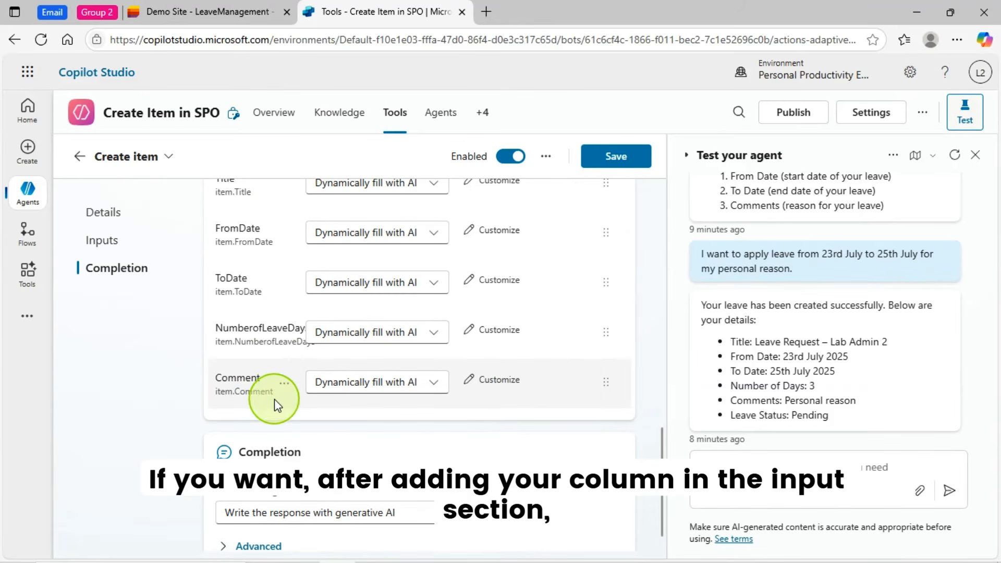
# Step: View the options for moving or deleting the Comment input without applying any
pyautogui.click(285, 384)
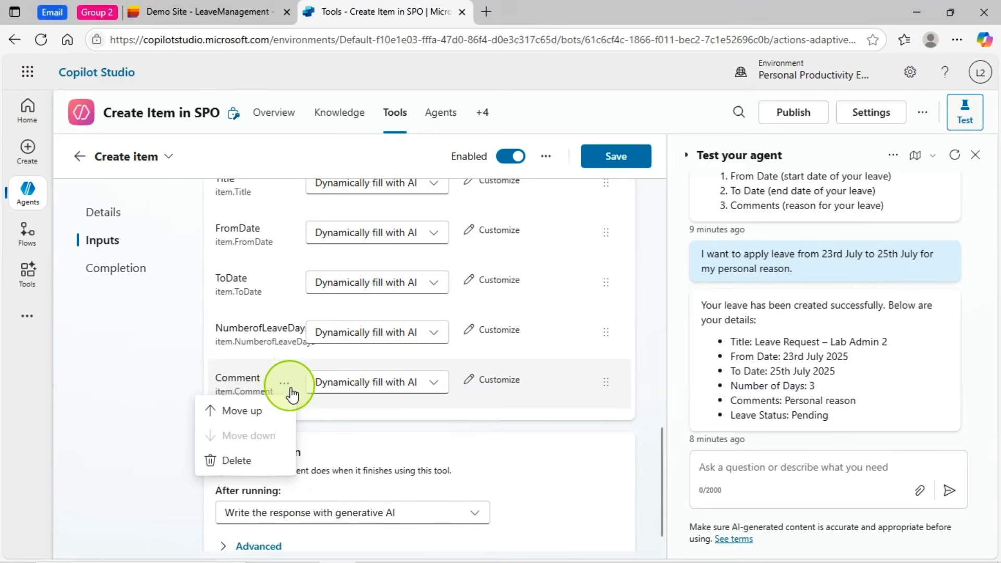
pyautogui.click(126, 351)
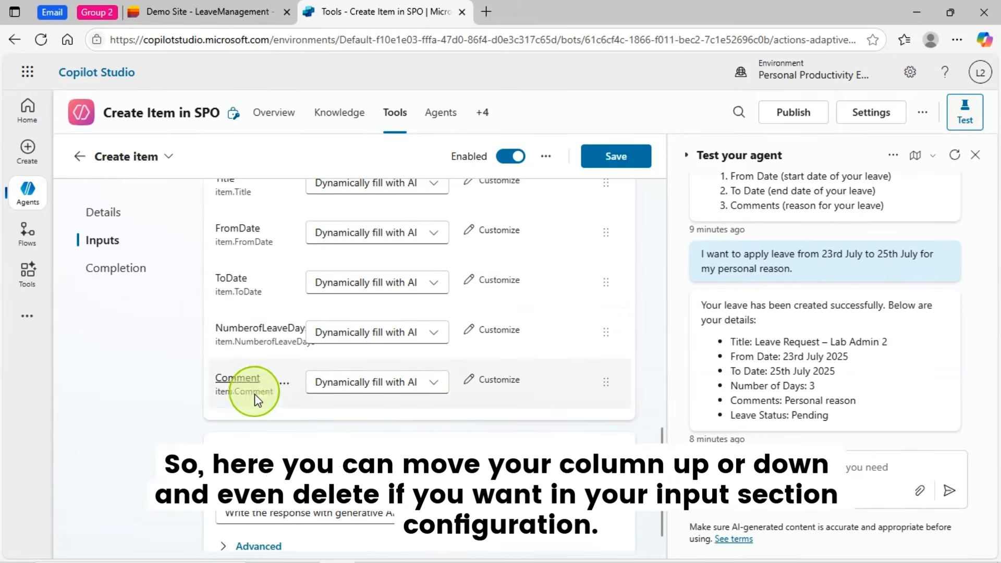
pyautogui.click(284, 388)
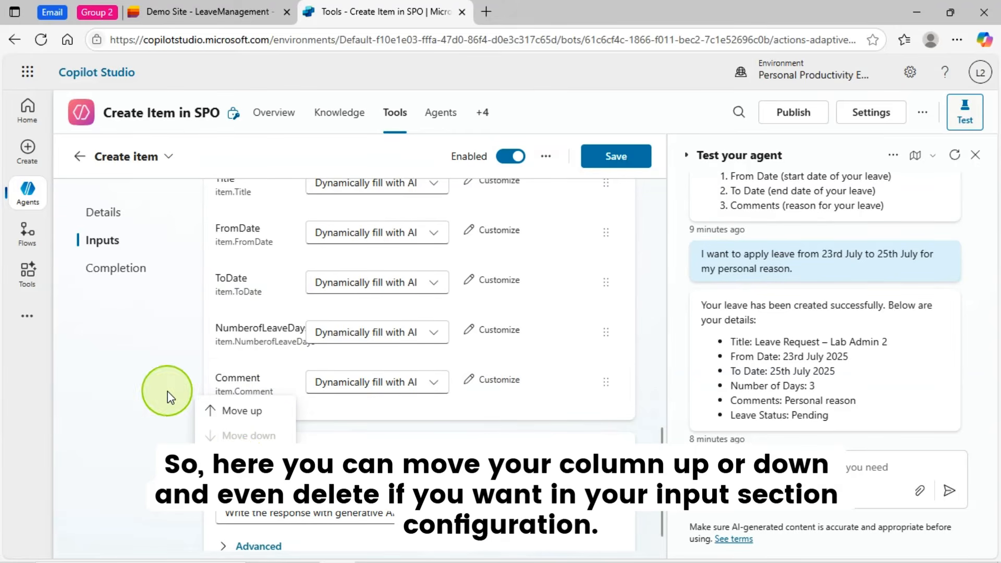
# Step: Dismiss the Comment input's options and set the Completion response after running to Send specific response (specify below)
pyautogui.click(146, 360)
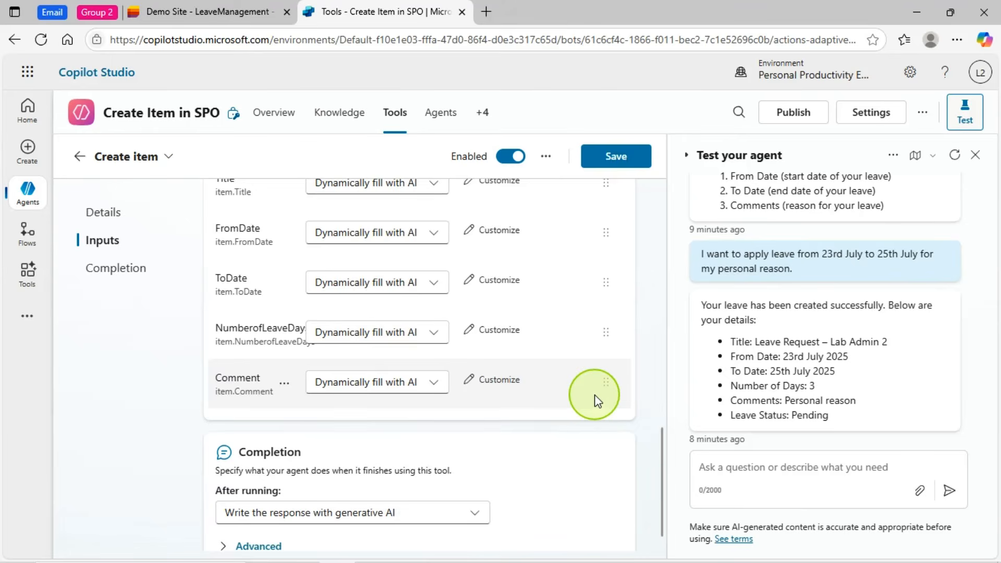
pyautogui.scroll(3, 598, 402)
pyautogui.scroll(-4, 595, 417)
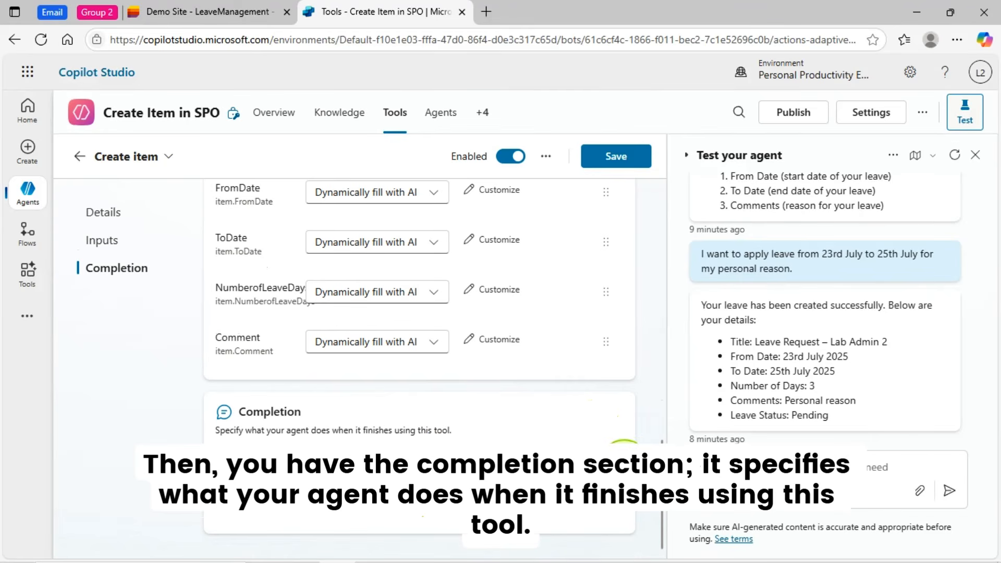
pyautogui.click(422, 482)
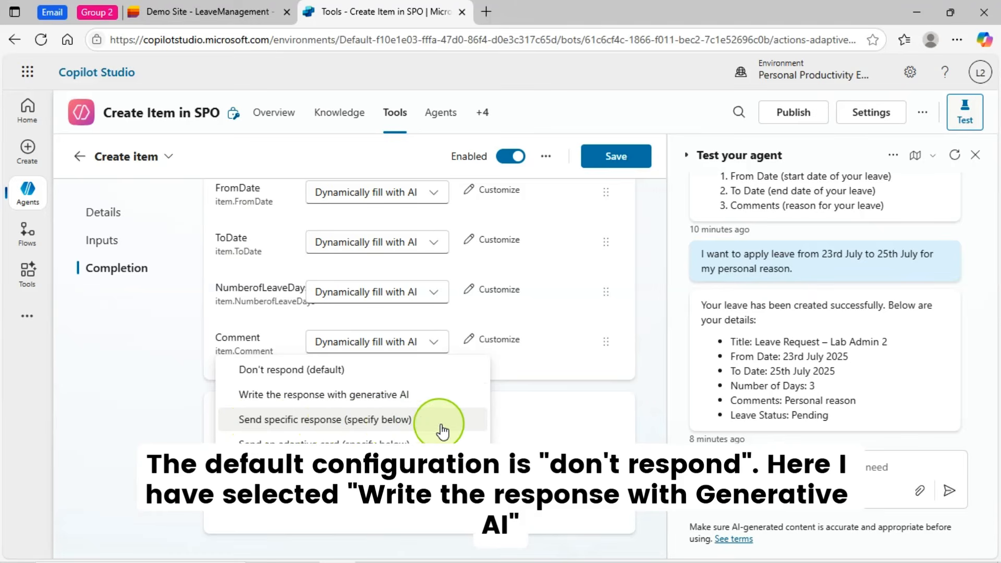
pyautogui.click(382, 424)
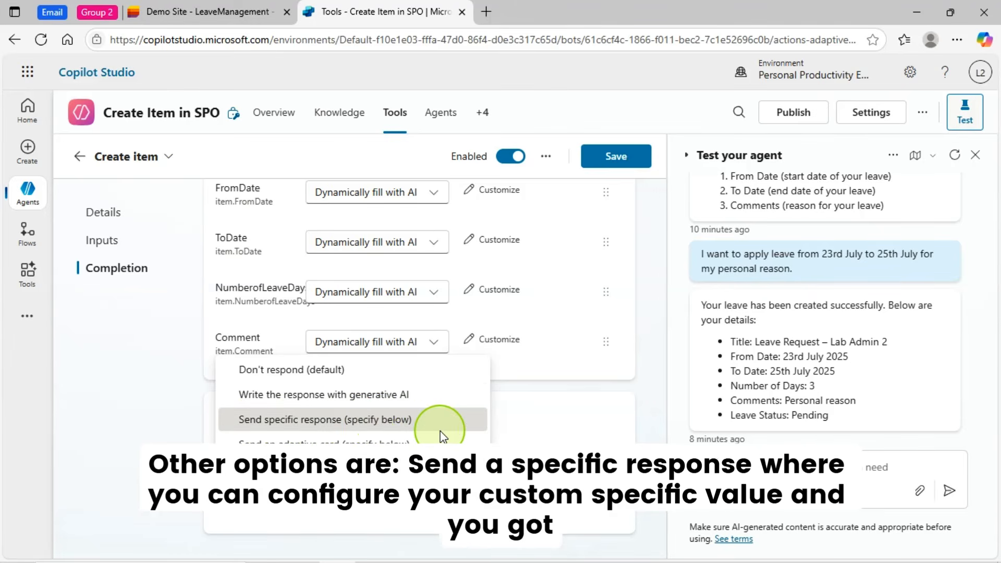
pyautogui.scroll(-3, 405, 503)
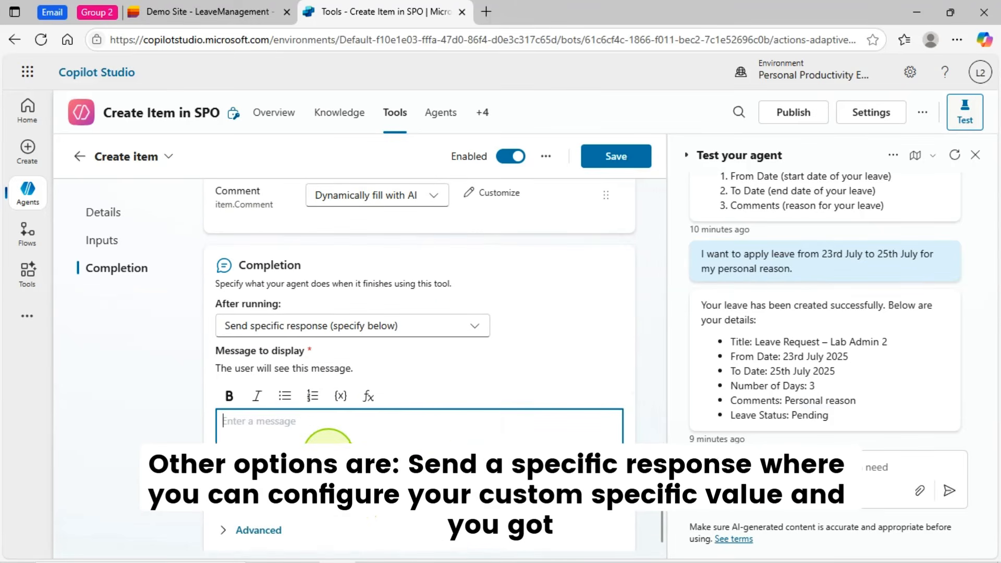
# Step: Set the Completion response to Send an adaptive card (specify below), using a Formula card instead of JSON
pyautogui.click(429, 330)
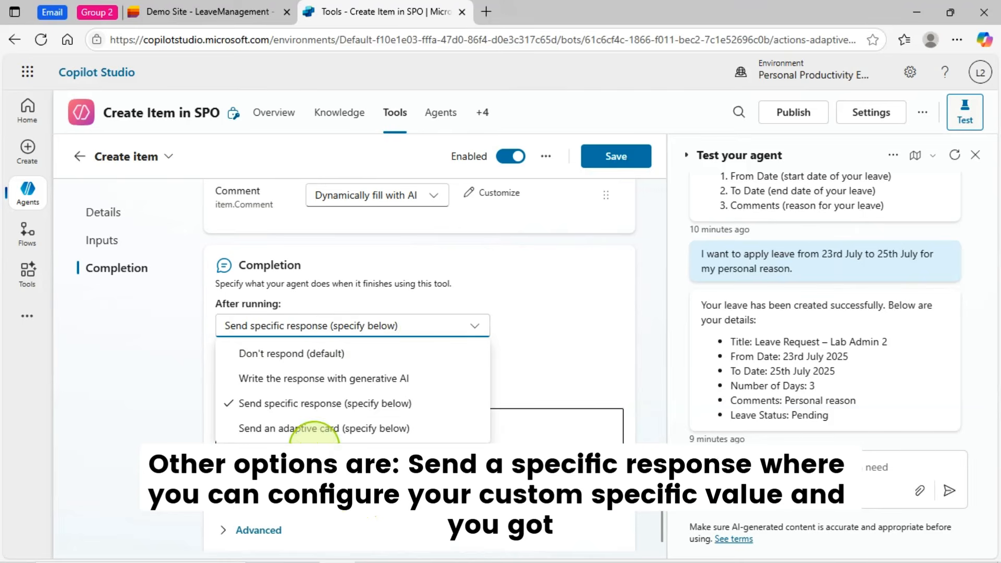
pyautogui.click(329, 426)
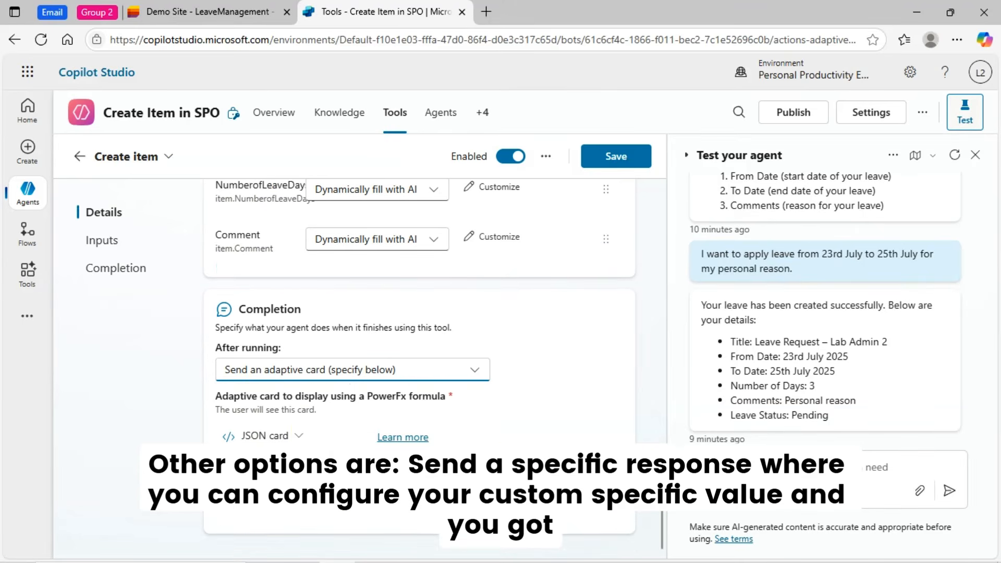
pyautogui.click(302, 438)
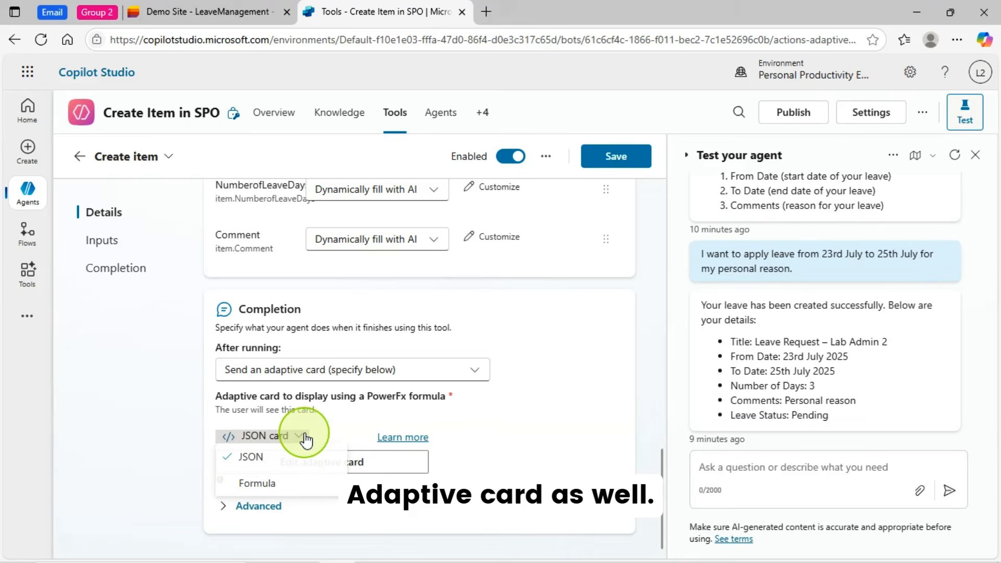
pyautogui.click(258, 485)
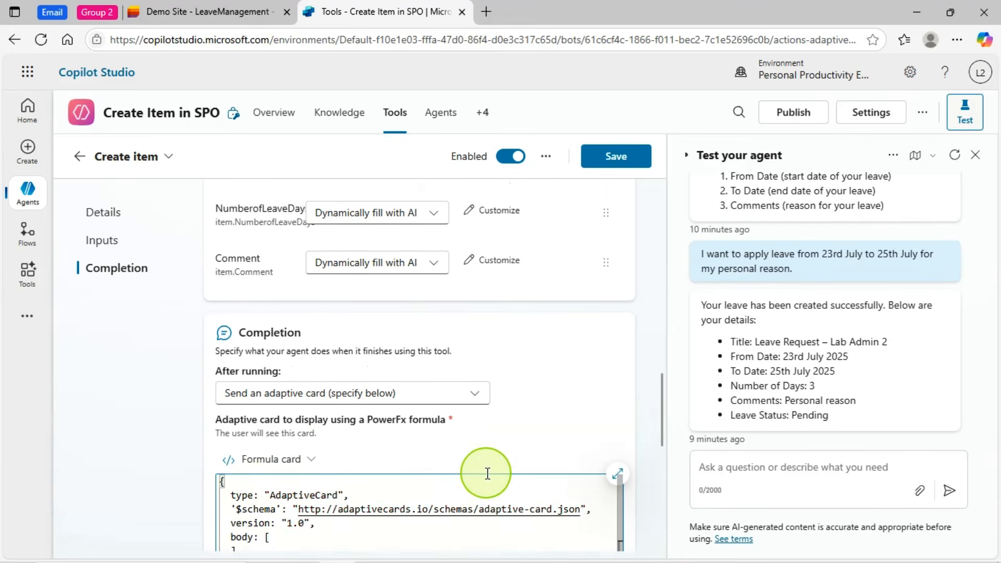
# Step: Review the agent's overview instructions for collecting leave details, calculating leave days, creating the SharePoint item and returning its column values
pyautogui.scroll(-3, 485, 472)
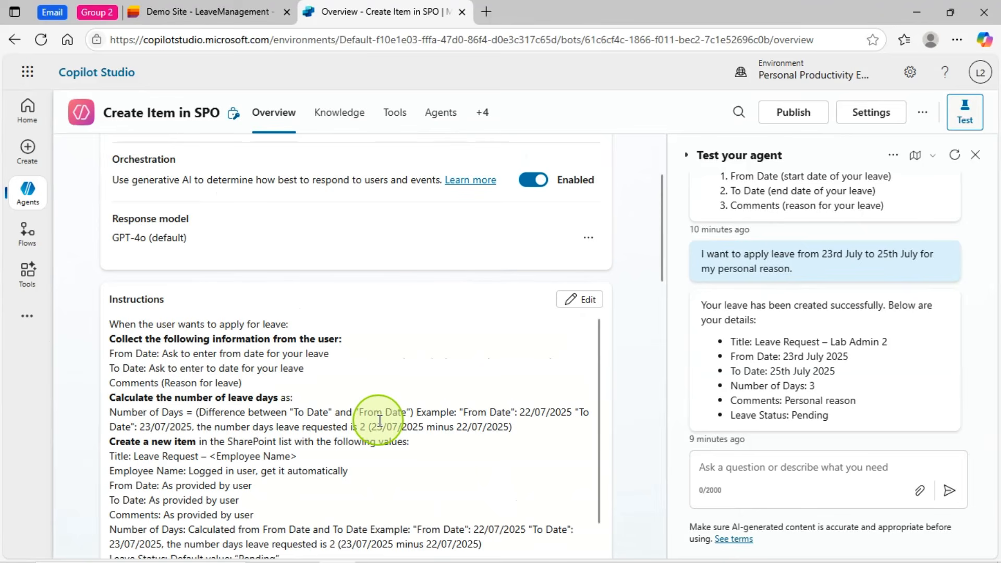
pyautogui.scroll(-5, 380, 421)
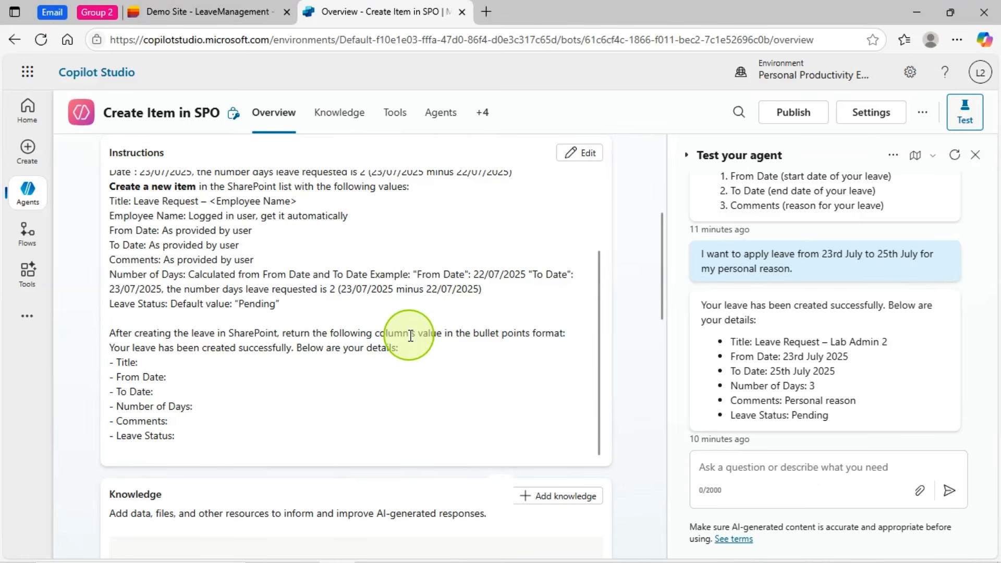
# Step: Switch to the LeaveManagement list in Microsoft Lists, refresh it, and select the leave request from 7/23/2025 to 7/25/2025 for review
pyautogui.click(201, 11)
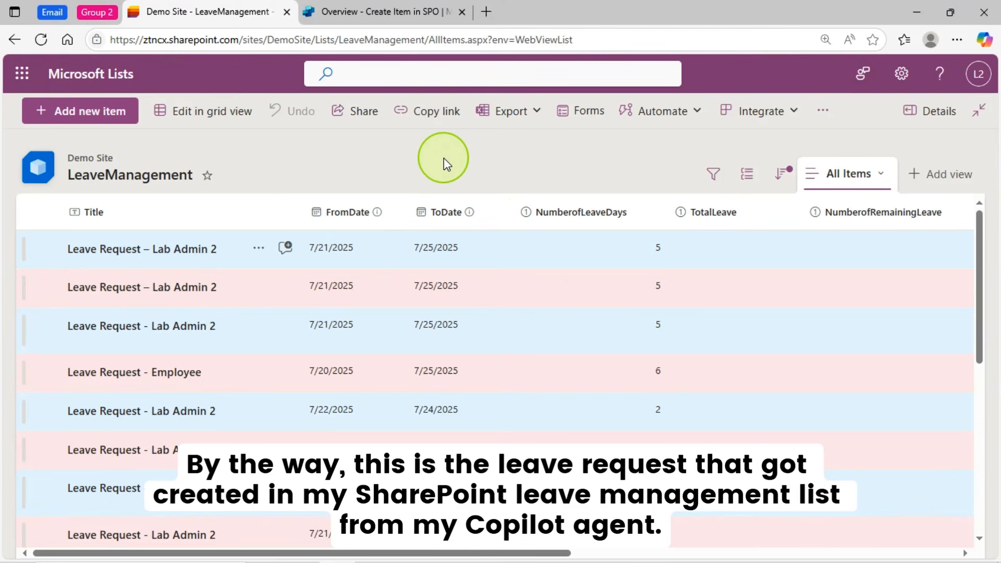
pyautogui.press('F5')
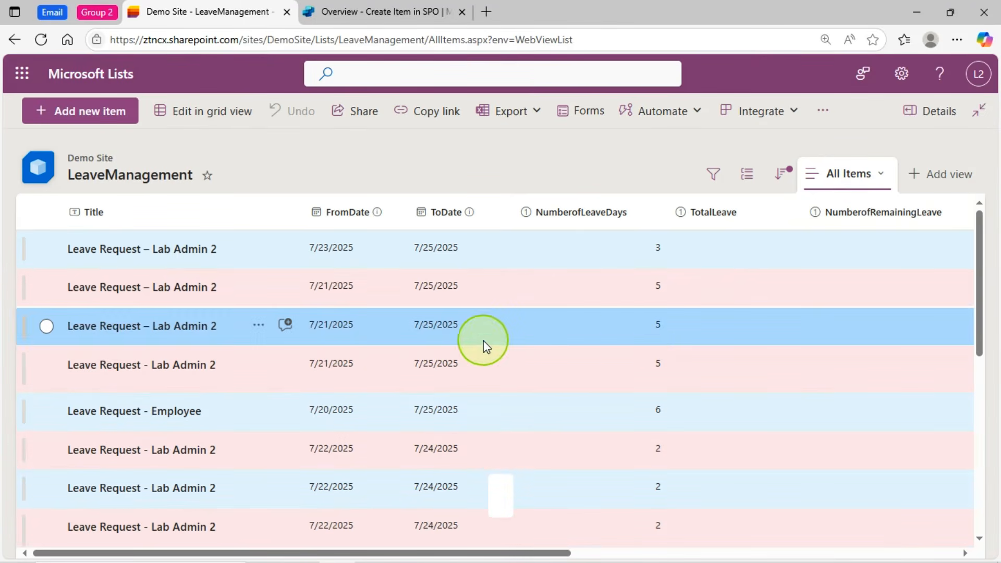
pyautogui.click(364, 261)
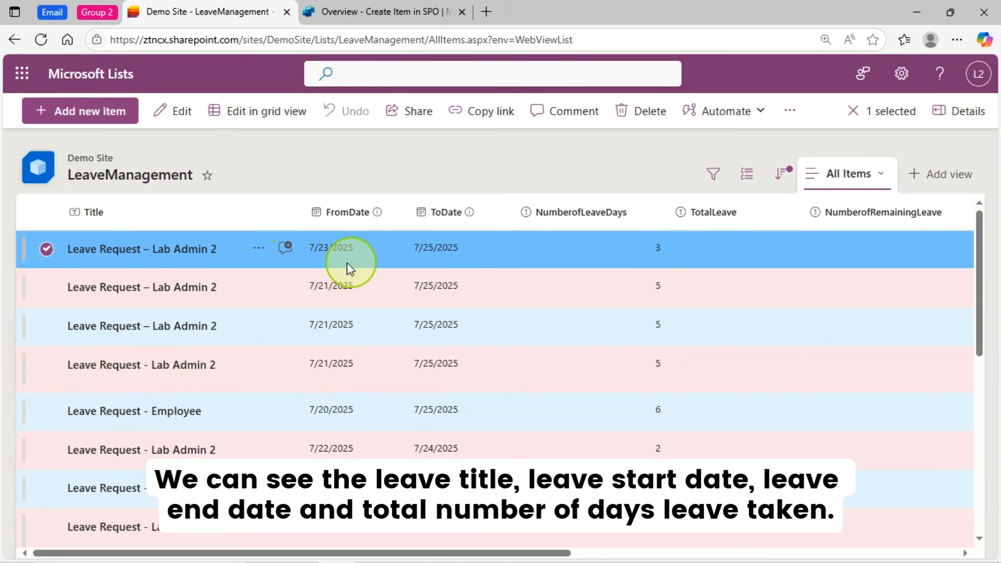